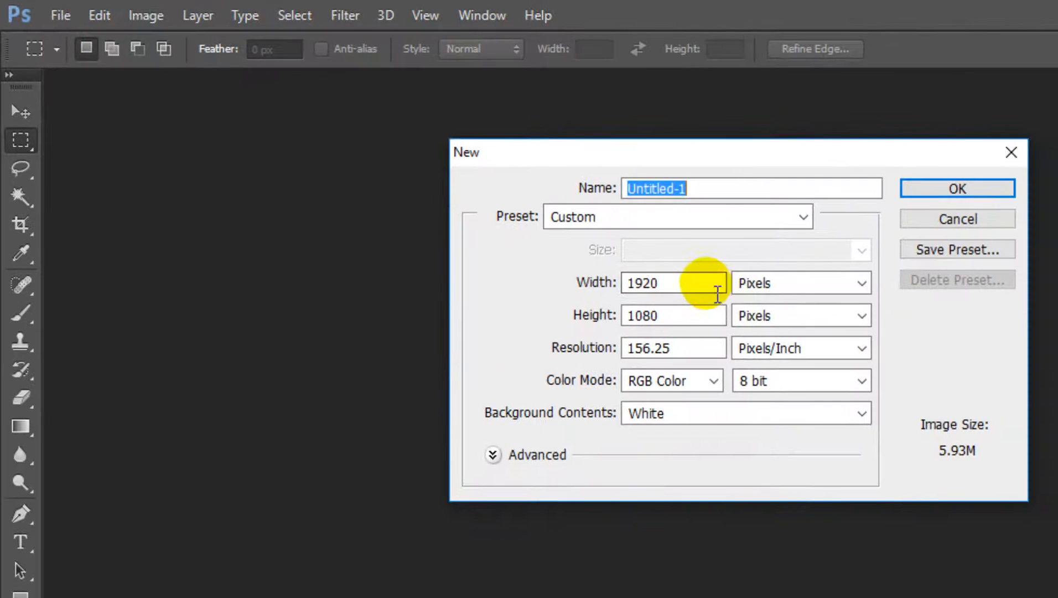
- Create a new 1920 × 1080 pixel RGB document named 3D TEXT with a white background
left_click(740, 311)
left_click(667, 315)
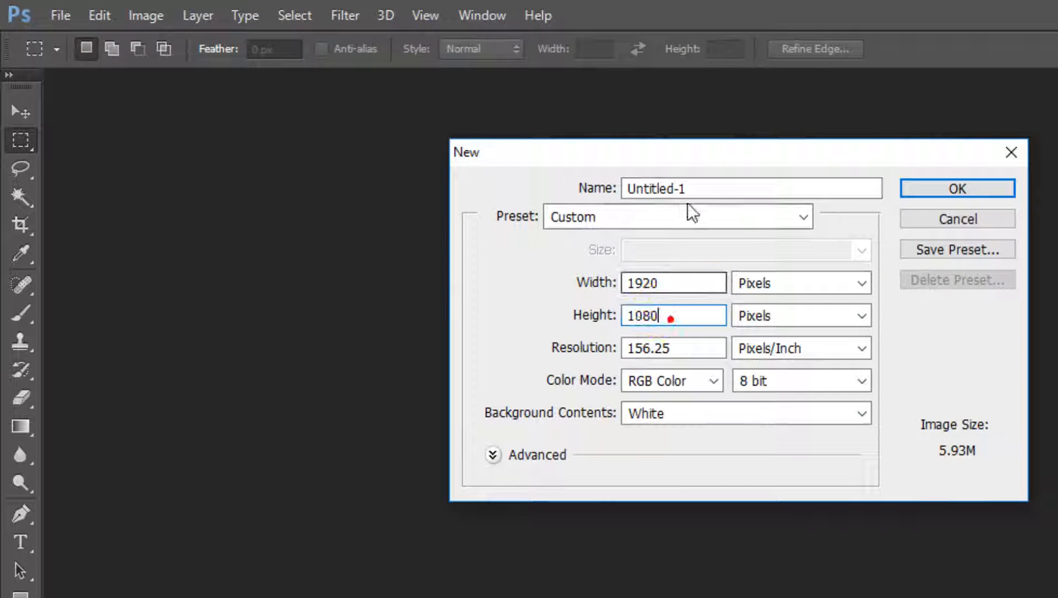
left_click(709, 188)
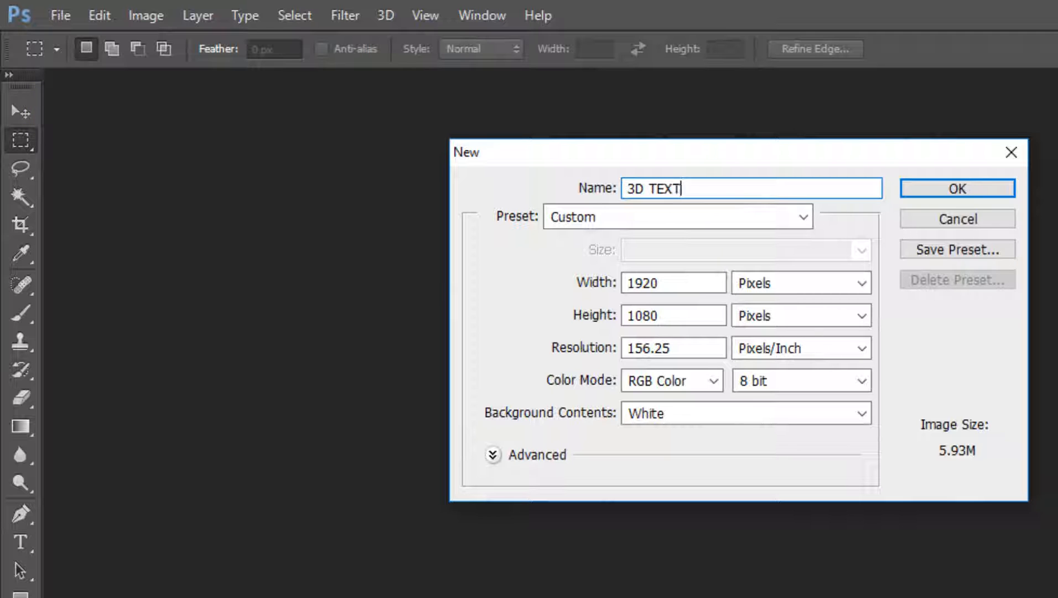
left_click(959, 190)
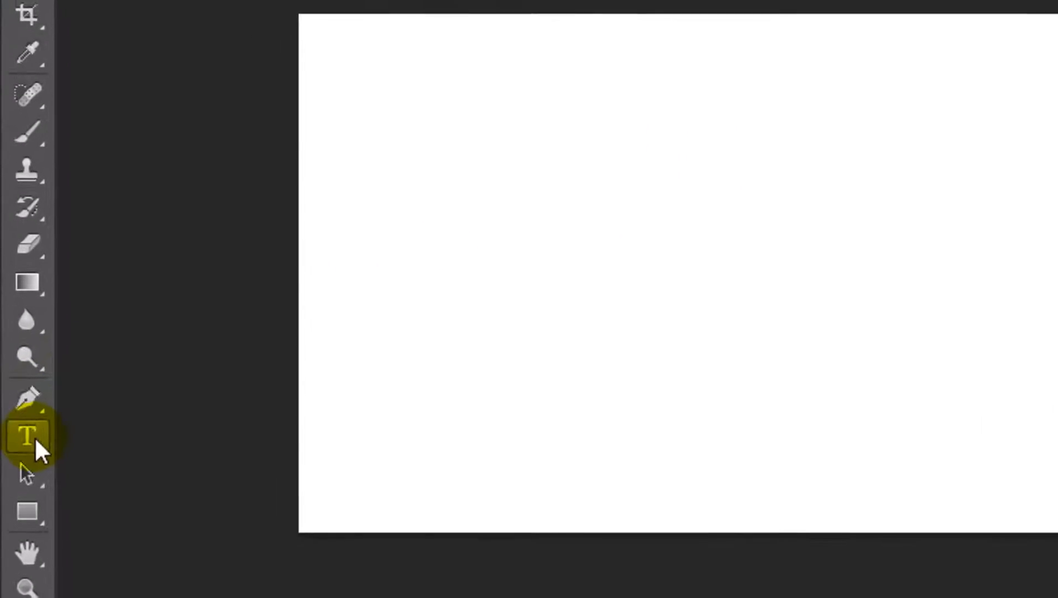
- Add the word TEXT to the canvas in black 72 pt Tahoma Bold
left_click(22, 467)
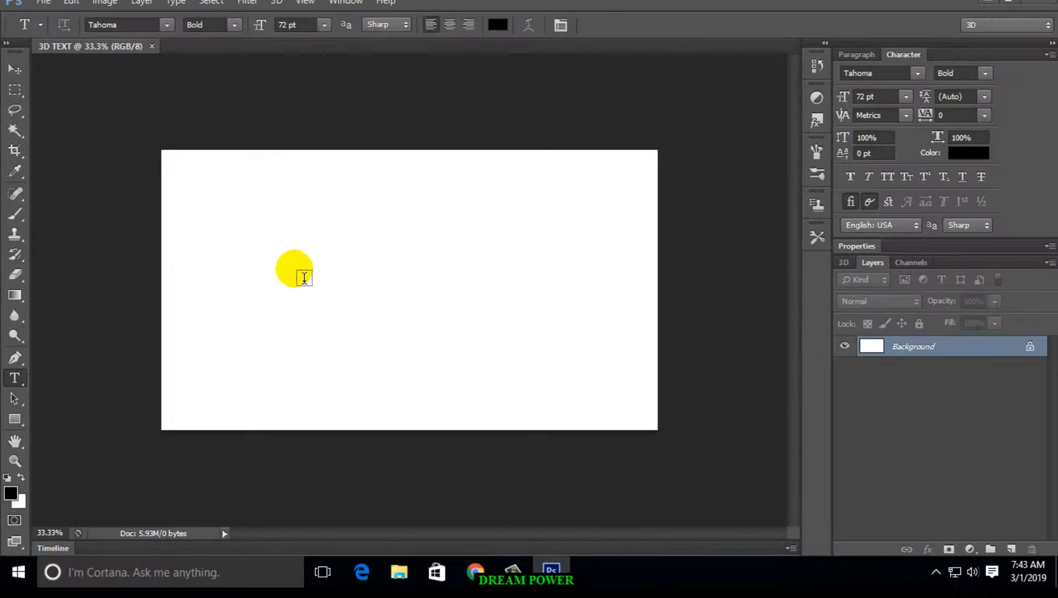
left_click(300, 272)
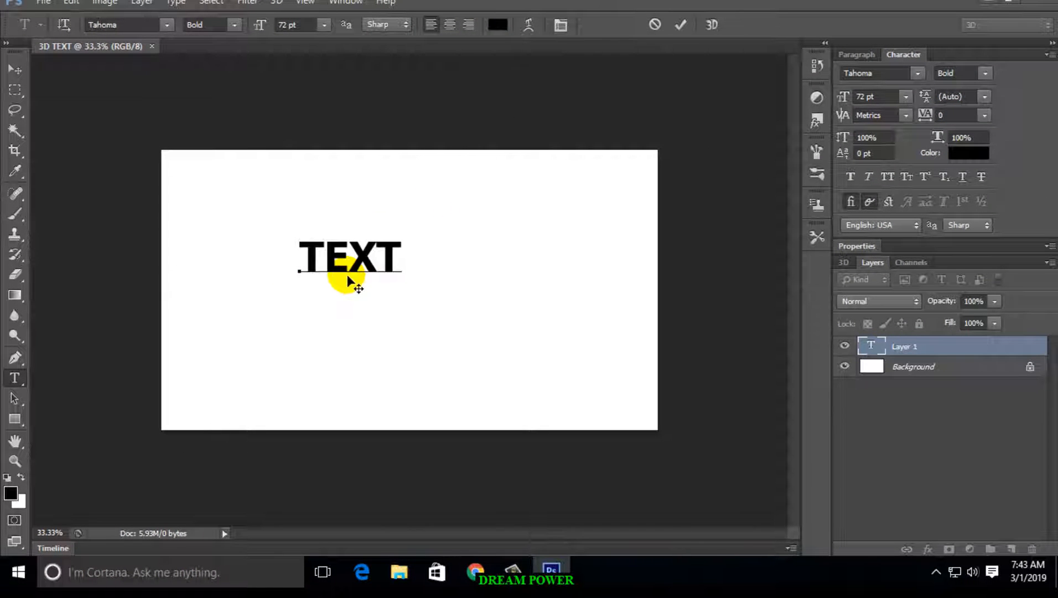
left_click(348, 282)
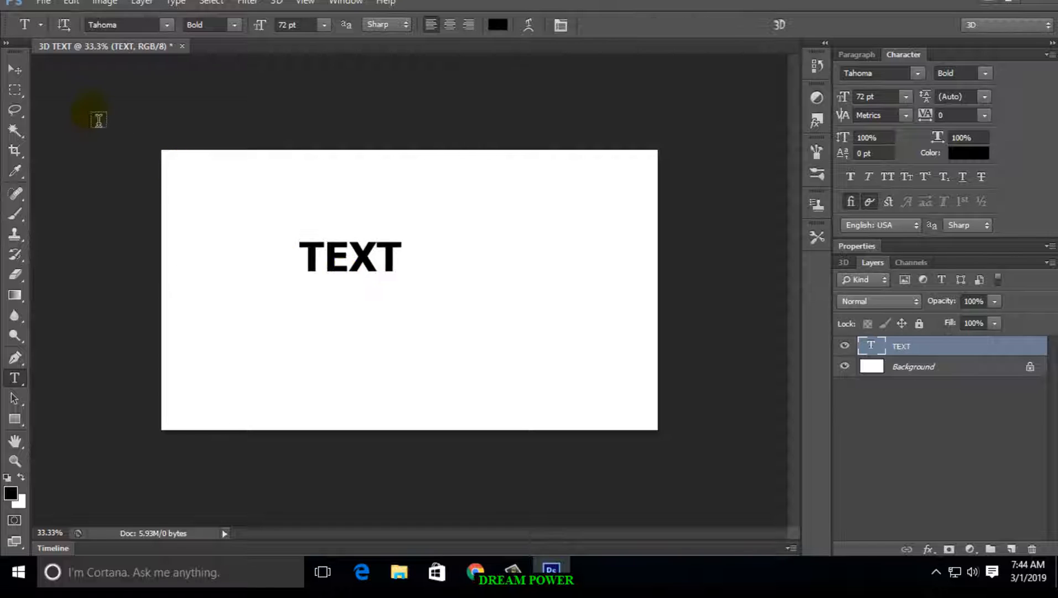
- Scale the TEXT layer up proportionally to about 313% and move it to the middle of the canvas
left_click(19, 73)
left_click_drag(375, 268, 548, 371)
key("ctrl+t")
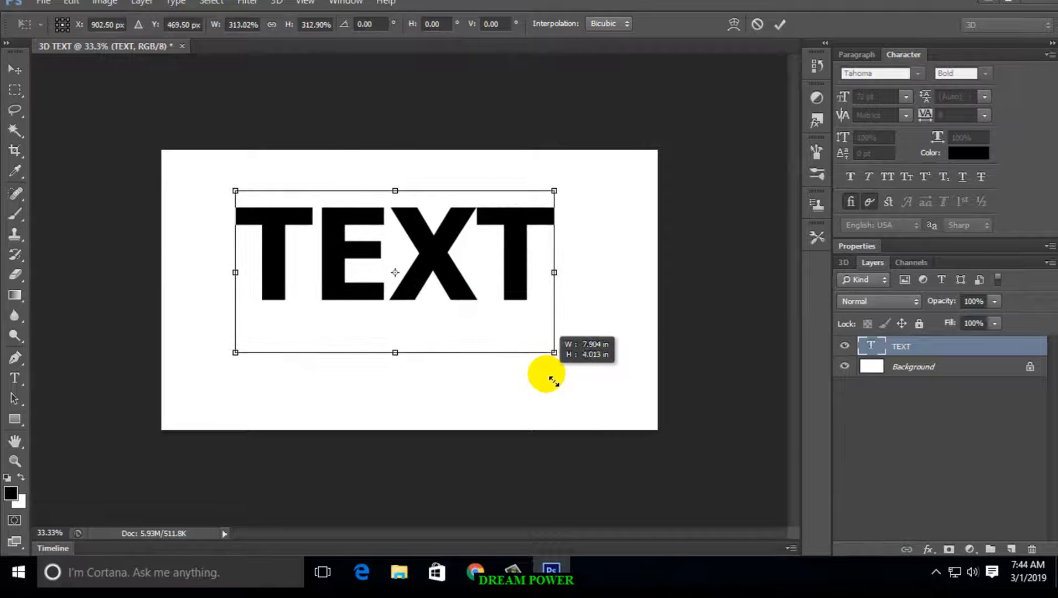
key("Return")
left_click_drag(472, 300, 492, 315)
- Enlarge the text proportionally by another 117% or so and shift it slightly to recentre it
key("ctrl+plus")
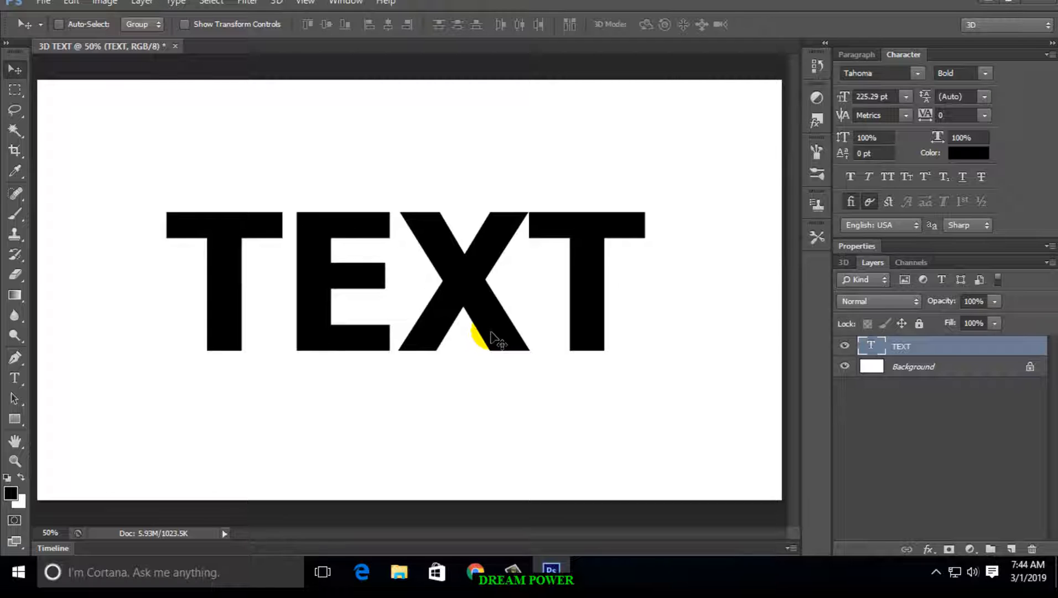
key("ctrl+t")
left_click_drag(644, 427, 686, 469)
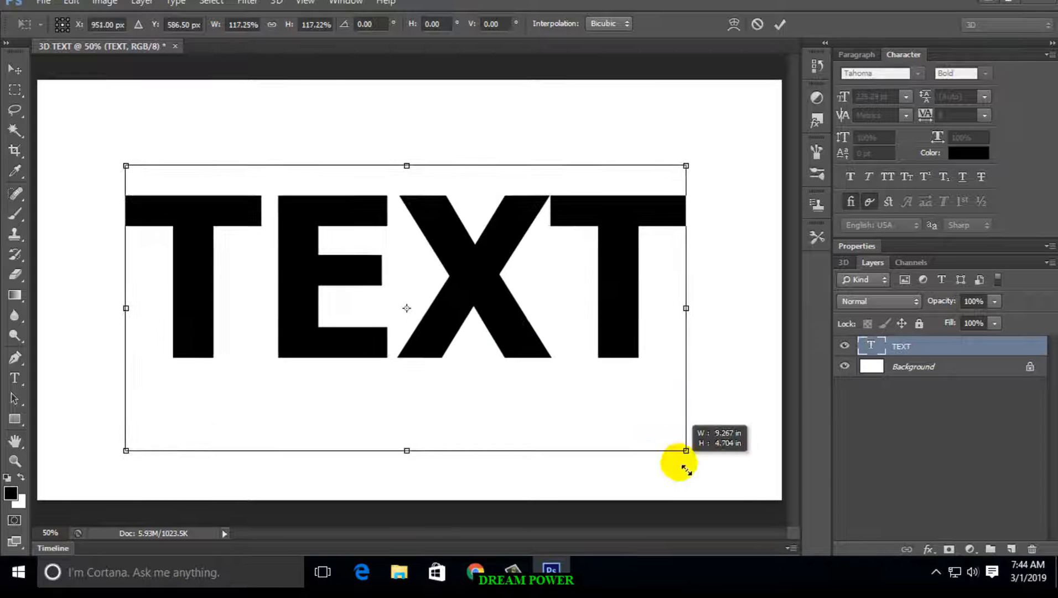
double_click(645, 406)
left_click_drag(501, 310, 489, 305)
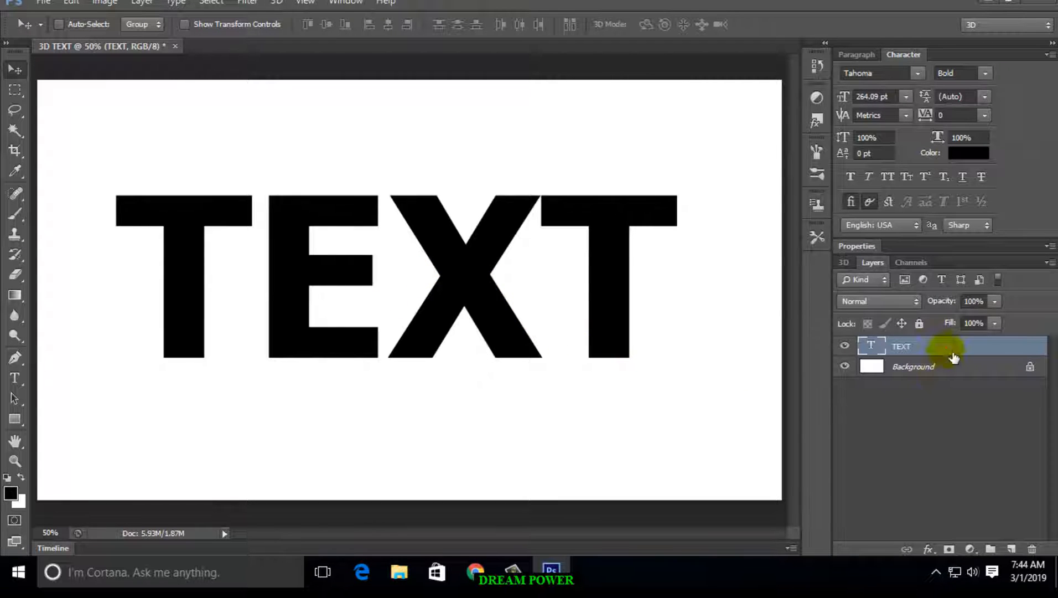
- Duplicate the TEXT layer and rasterize the type of the copy
left_click_drag(961, 351, 1023, 560)
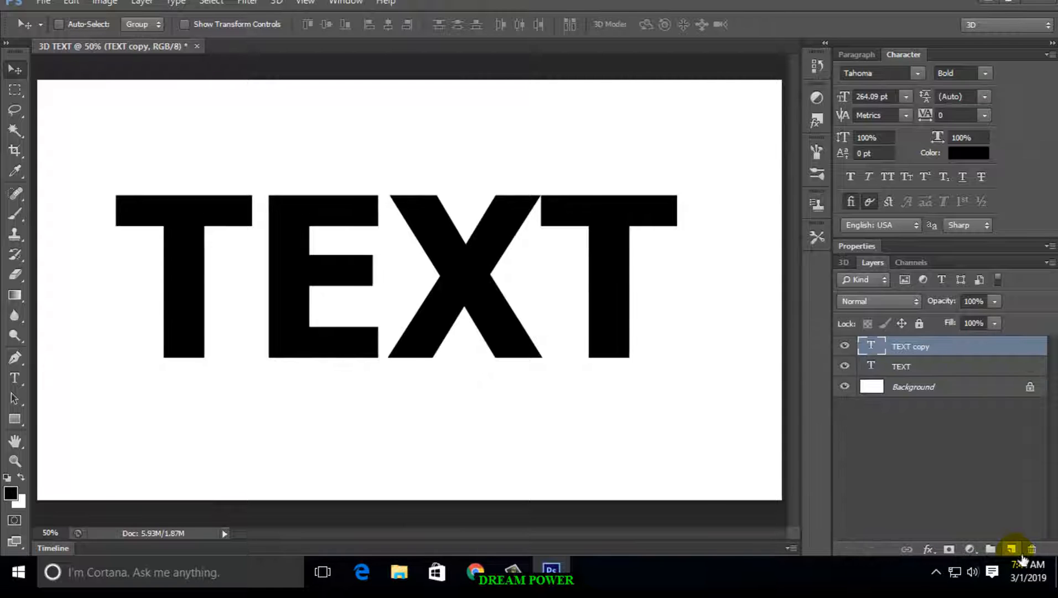
right_click(903, 353)
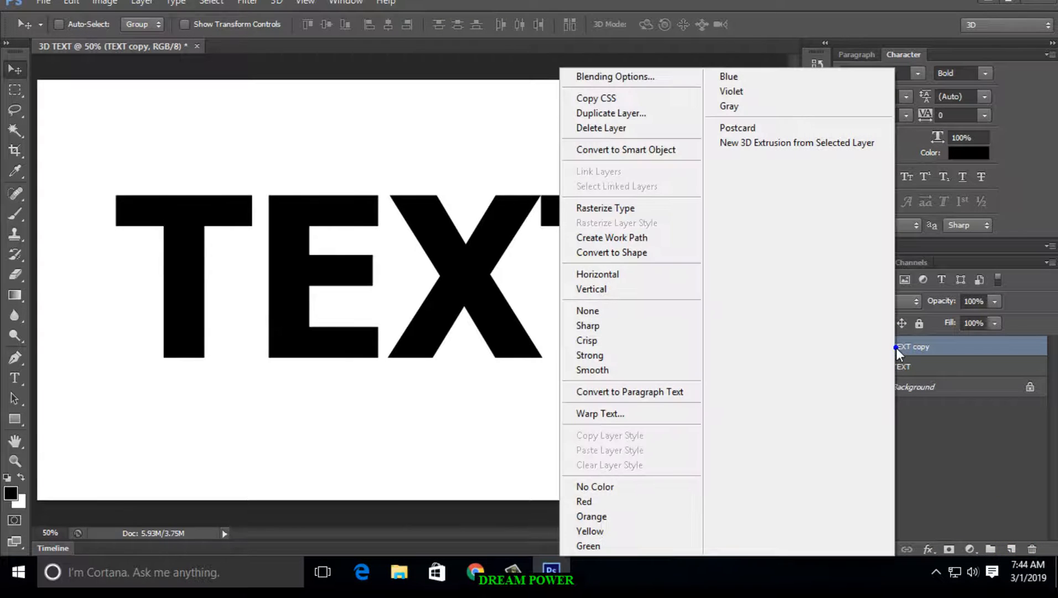
left_click(603, 209)
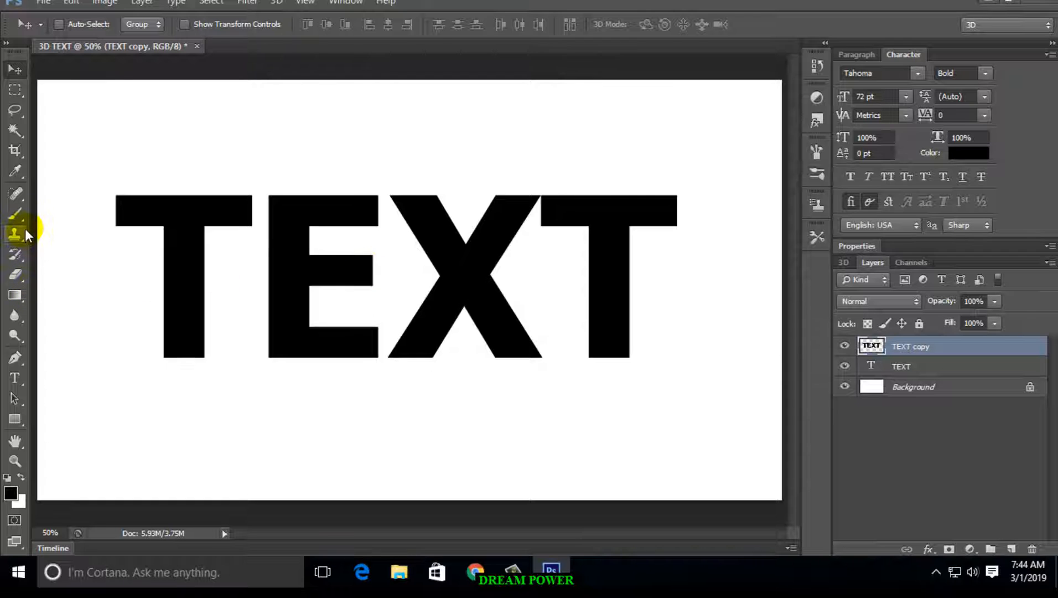
- Set up the Brush tool with a hard round tip at 15 px and 100% hardness
left_click(13, 215)
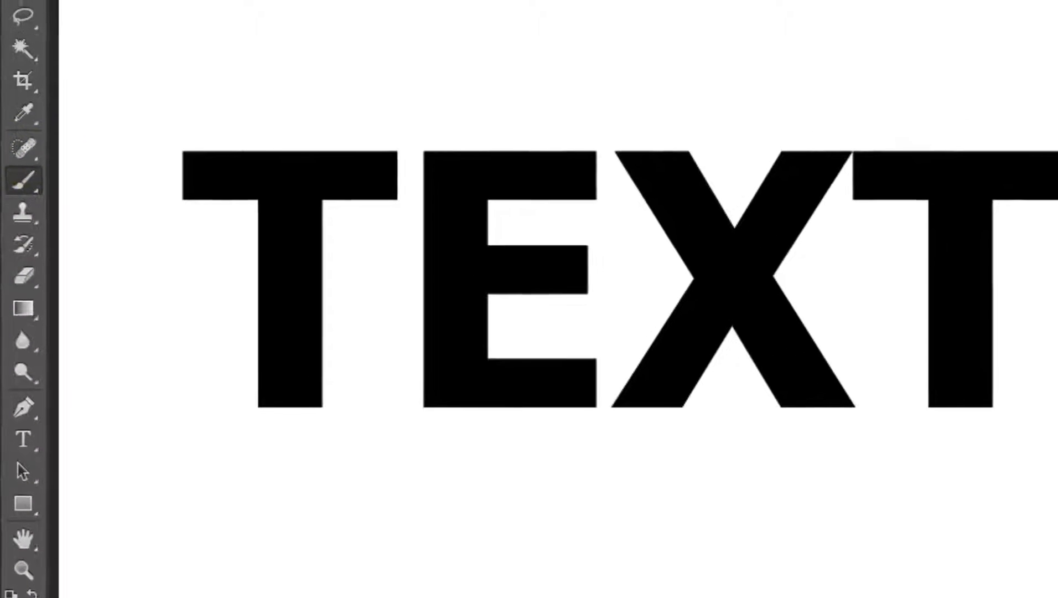
left_click(96, 43)
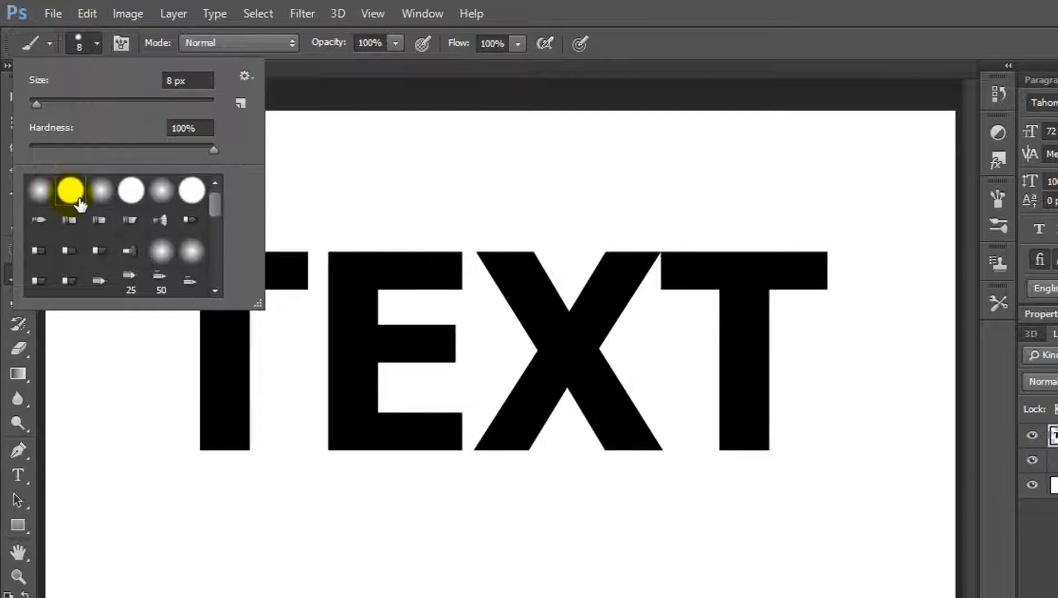
left_click_drag(38, 102, 42, 103)
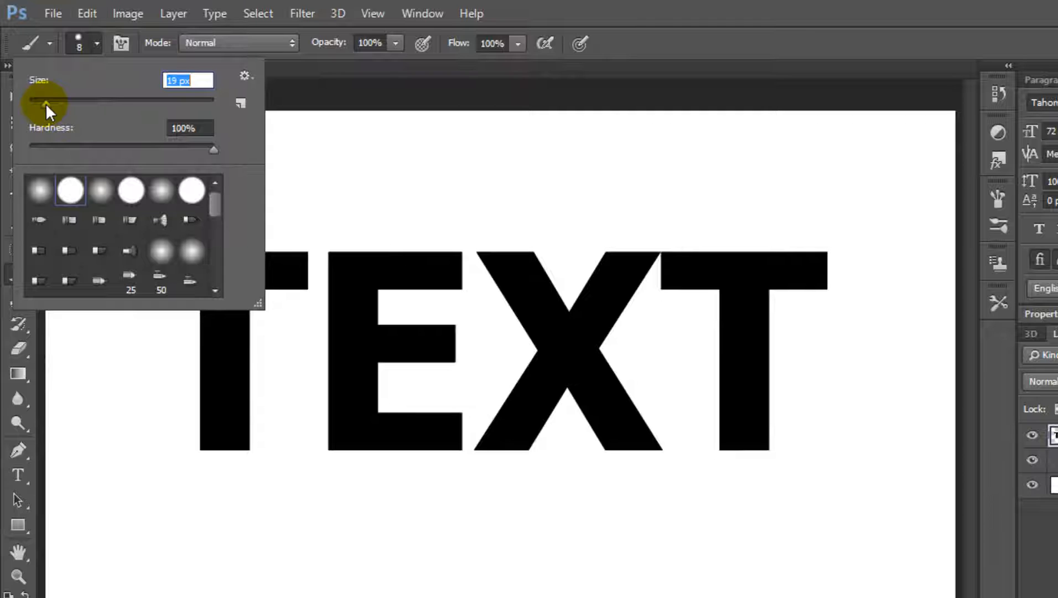
left_click_drag(43, 104, 43, 104)
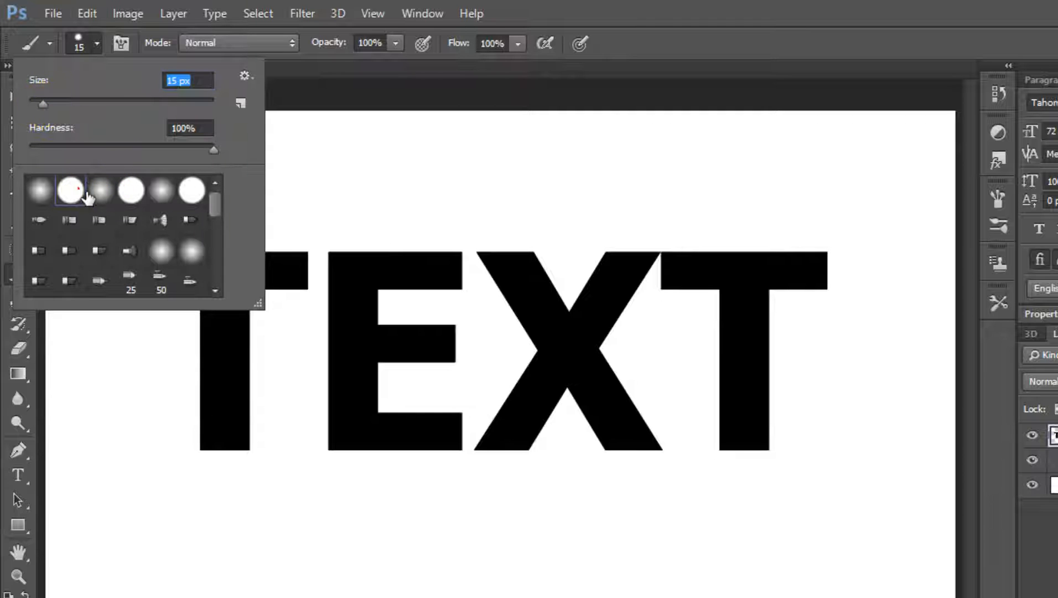
- Paint straight black drips of varying length hanging from the lower edges of the first T and the E
left_click(252, 354)
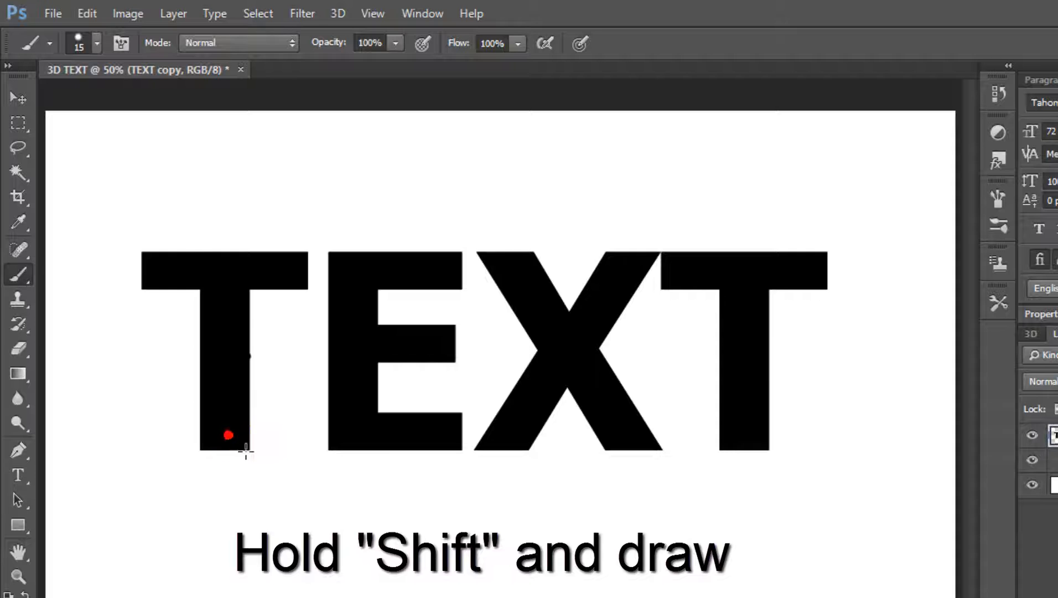
mouse_move(247, 485)
left_mouse_down()
mouse_move(220, 447)
mouse_move(209, 493)
left_mouse_up()
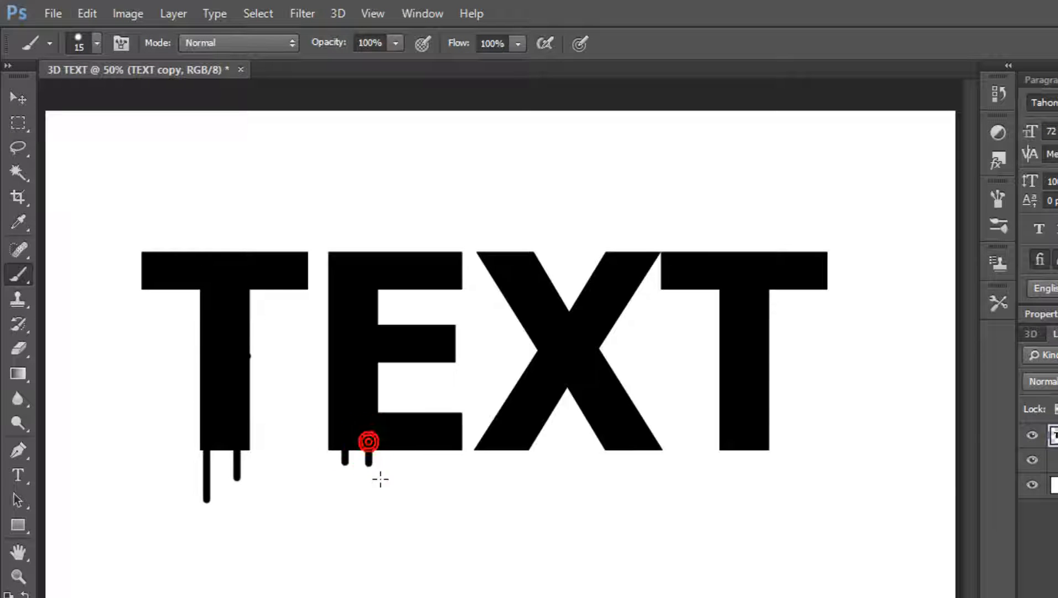
left_click_drag(380, 480, 380, 487)
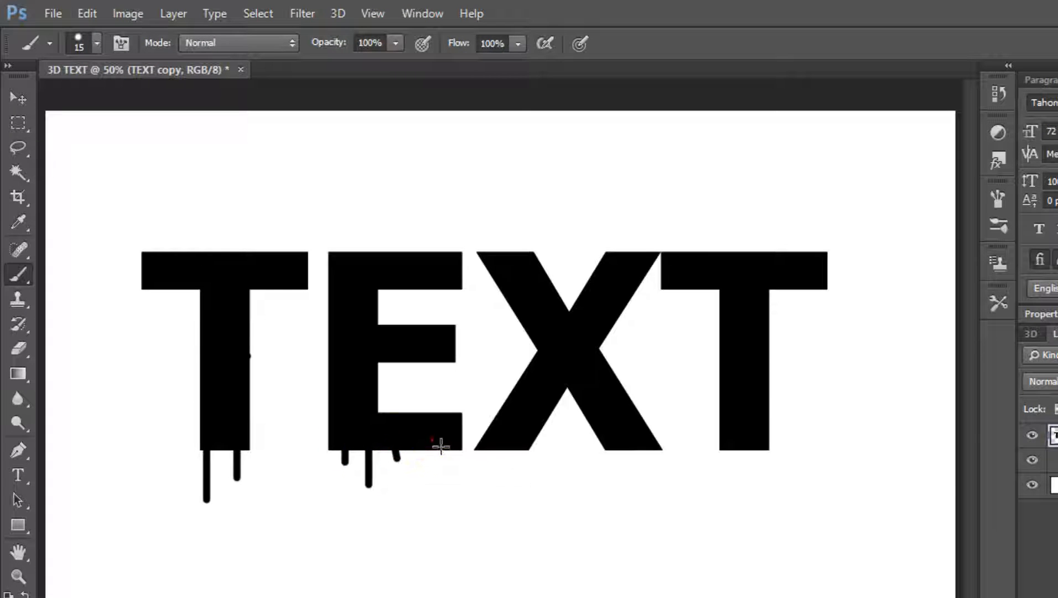
left_click(435, 504, "shift")
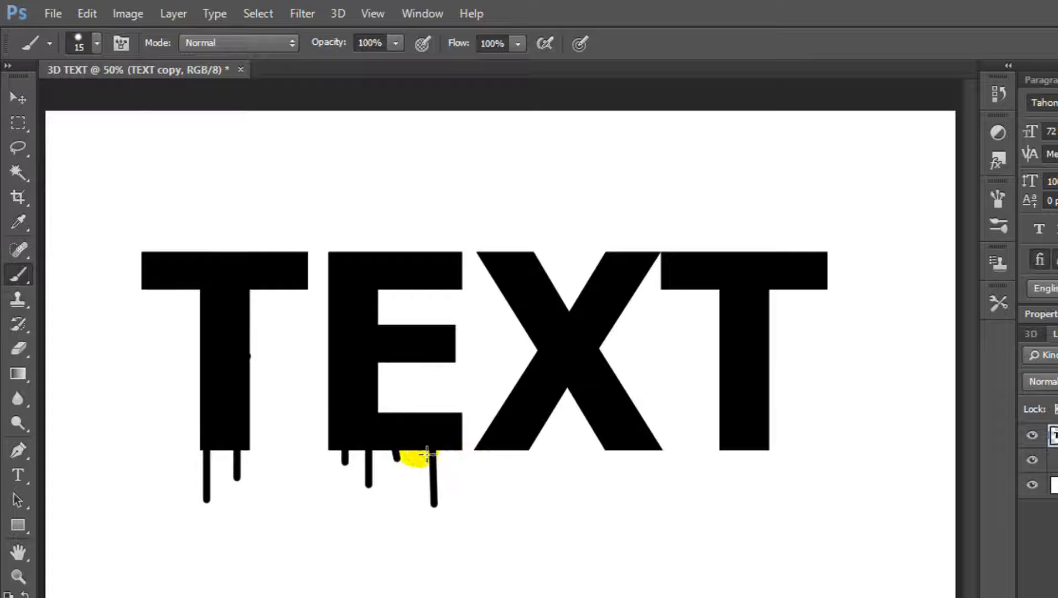
left_click_drag(413, 443, 413, 486)
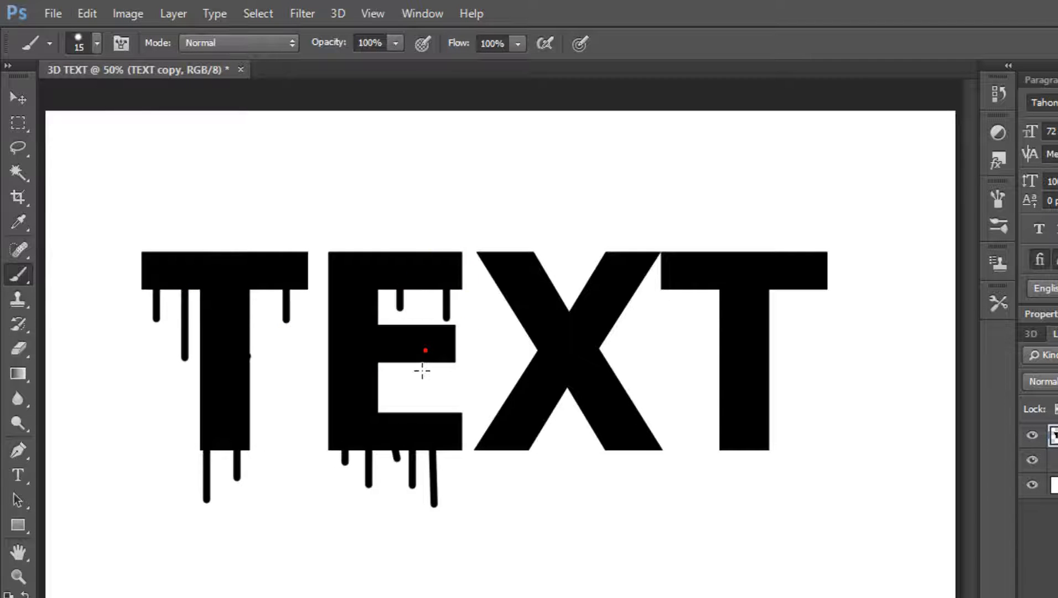
left_click_drag(444, 359, 454, 367)
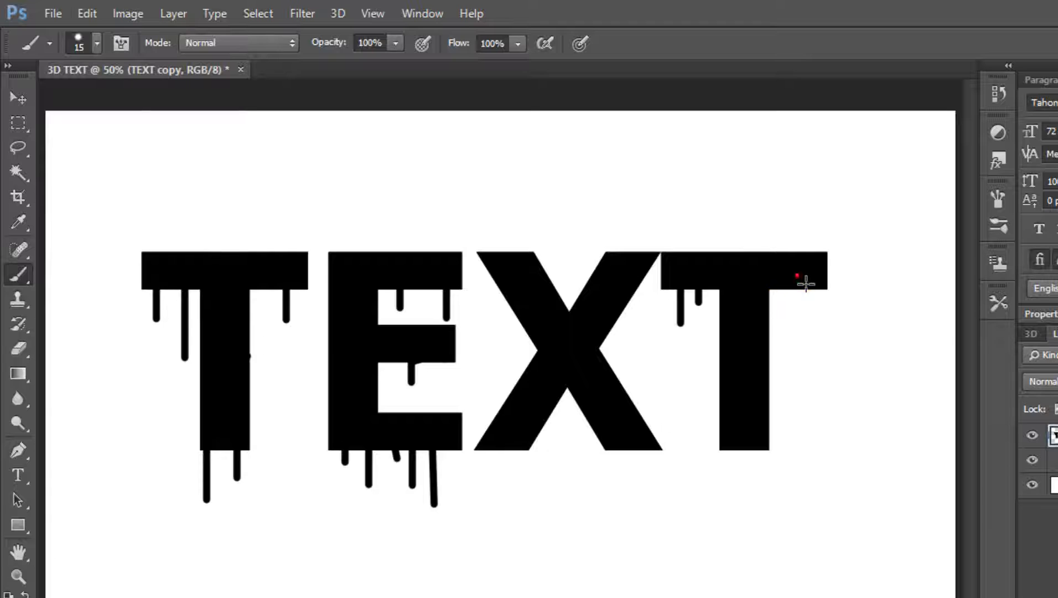
- Paint vertical drips below the right end of the last T's crossbar and under its stem
left_click_drag(814, 348, 797, 382)
left_click_drag(816, 269, 825, 280)
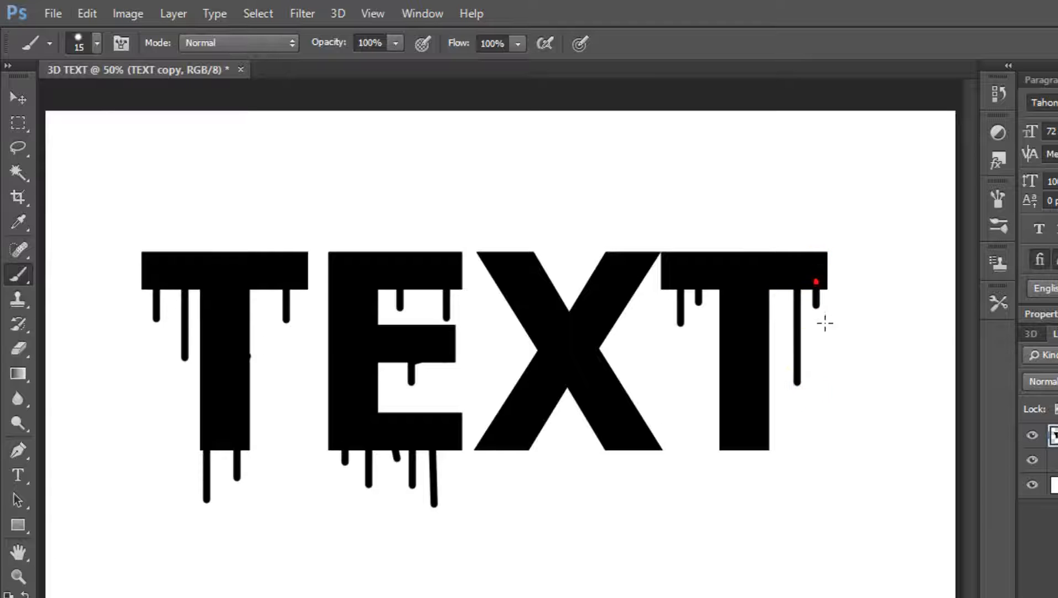
left_click_drag(824, 323, 825, 325)
left_click_drag(740, 473, 760, 446)
left_click_drag(760, 512, 760, 514)
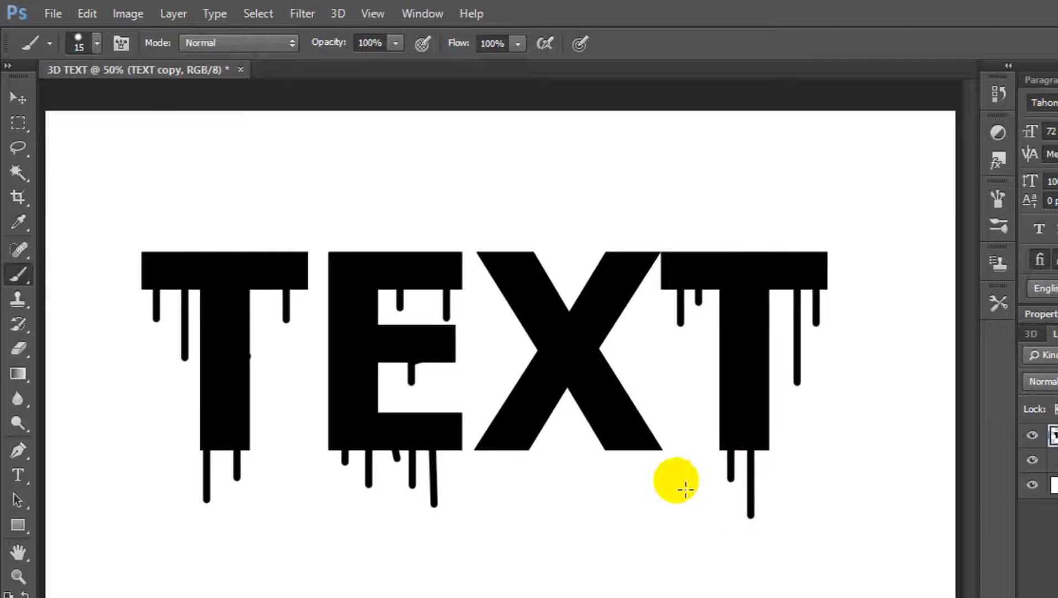
- Paint vertical drips of varying length hanging from both legs of the X
left_click_drag(615, 432, 624, 441)
left_click_drag(629, 491, 629, 504)
left_click(654, 443)
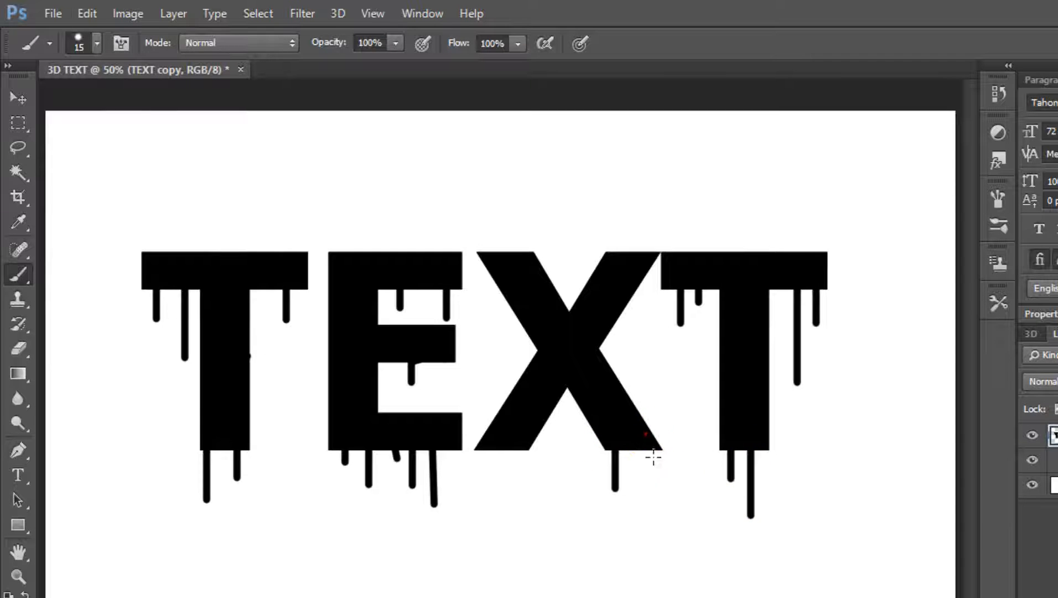
left_click_drag(653, 457, 638, 466)
left_click(554, 408)
left_click_drag(561, 425, 555, 449)
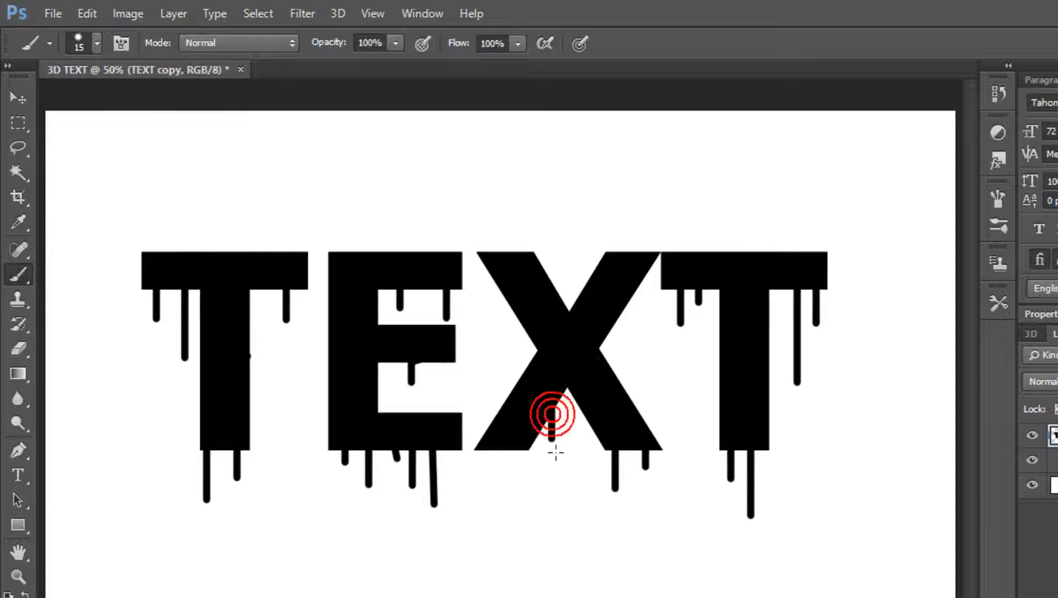
left_click(520, 444)
left_click_drag(520, 479, 503, 531)
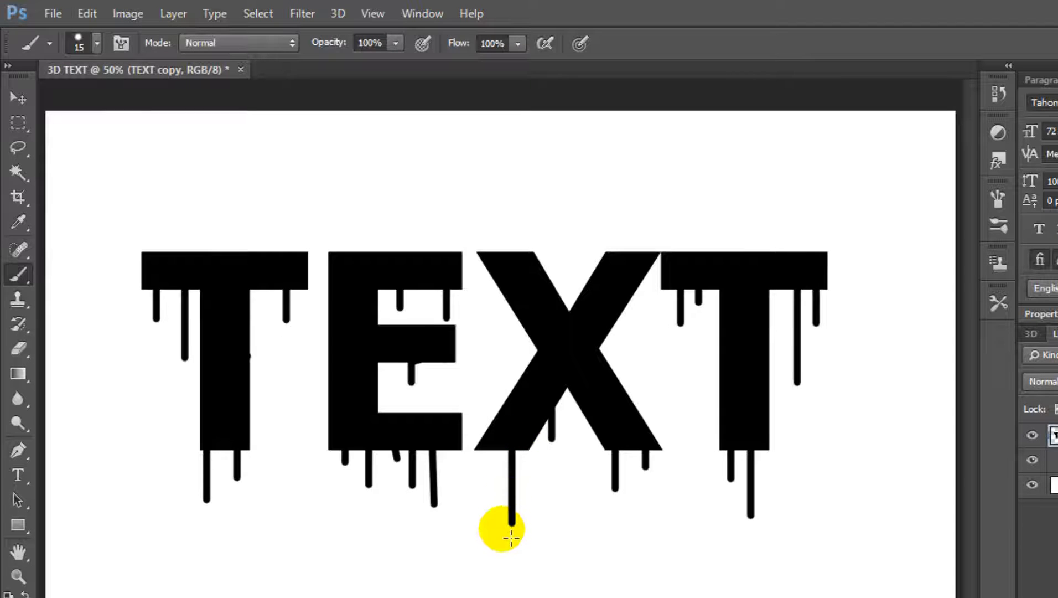
left_click(480, 442)
left_click_drag(482, 441, 480, 514)
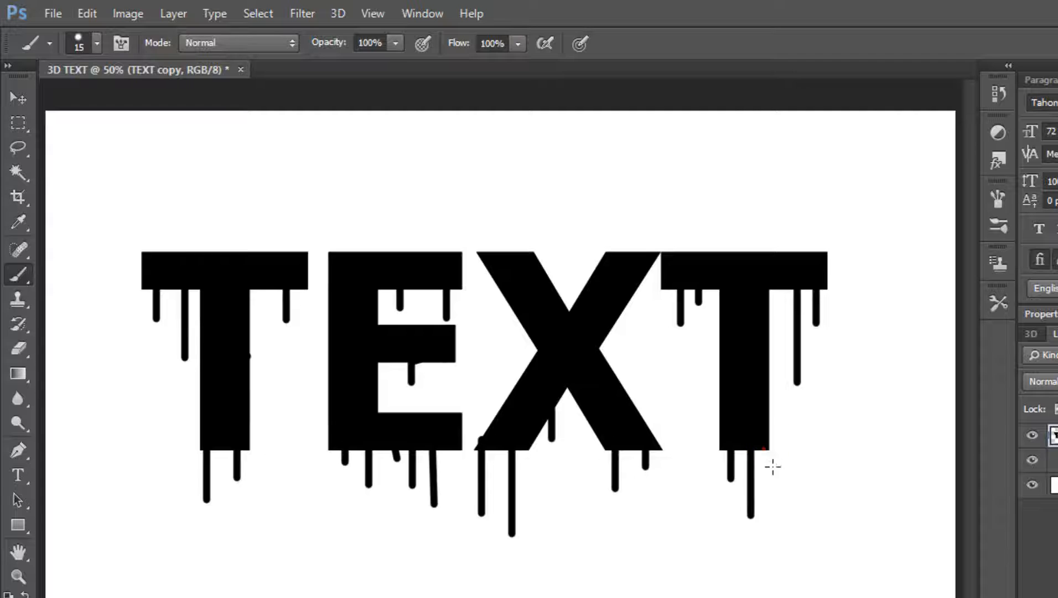
- Add longer drips under the last T's stem and crossbar, and drips from the upper arms of the X
left_click_drag(764, 450, 763, 556)
left_click(646, 473)
left_click(605, 346)
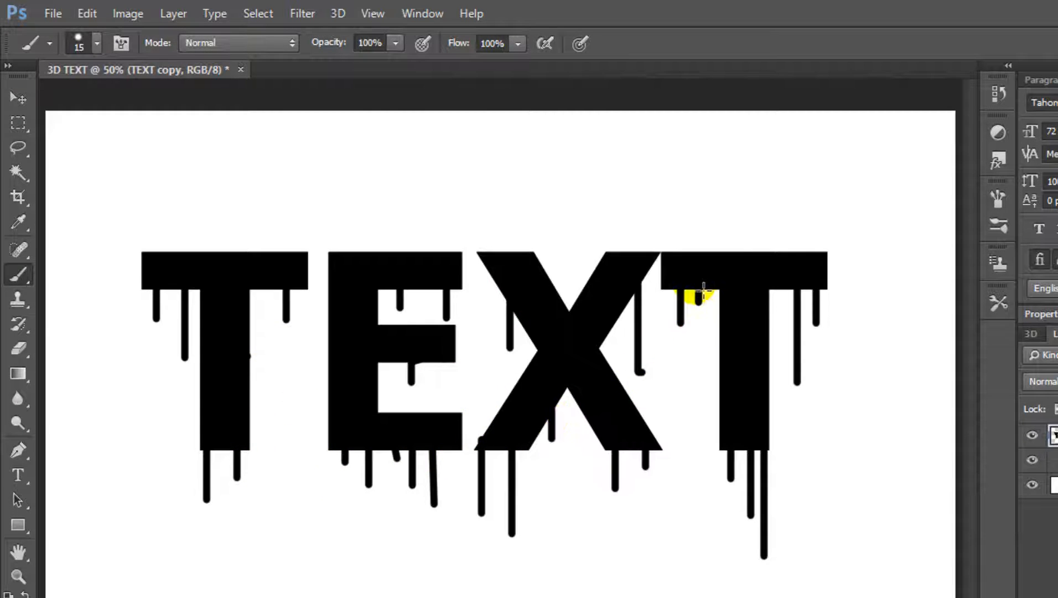
left_click_drag(702, 292, 704, 366)
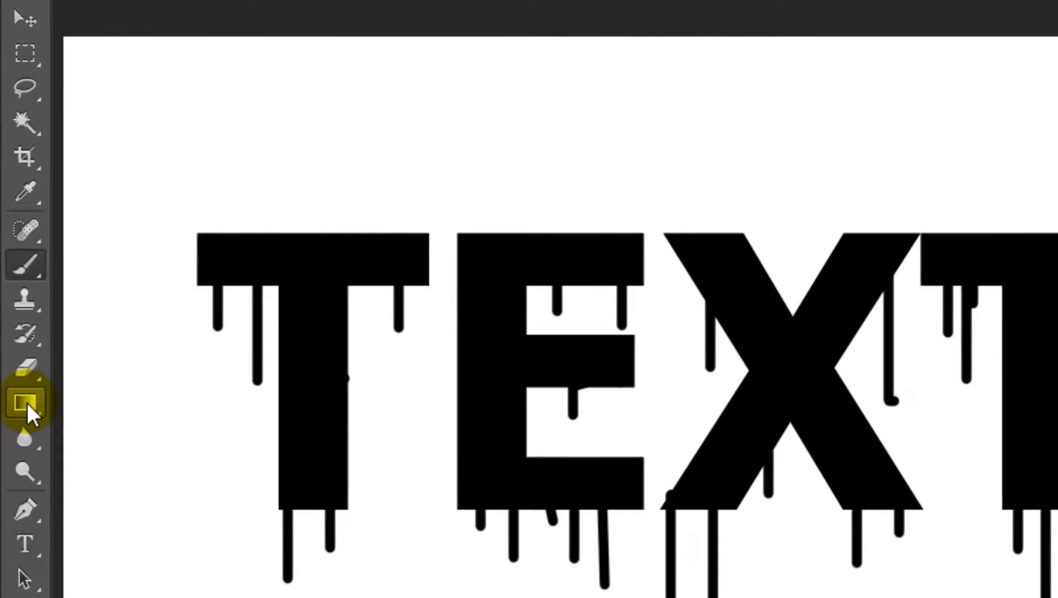
- Load the TEXT copy layer as a selection and fill it with a diagonal linear rainbow gradient from the first T to the last
left_click(18, 373)
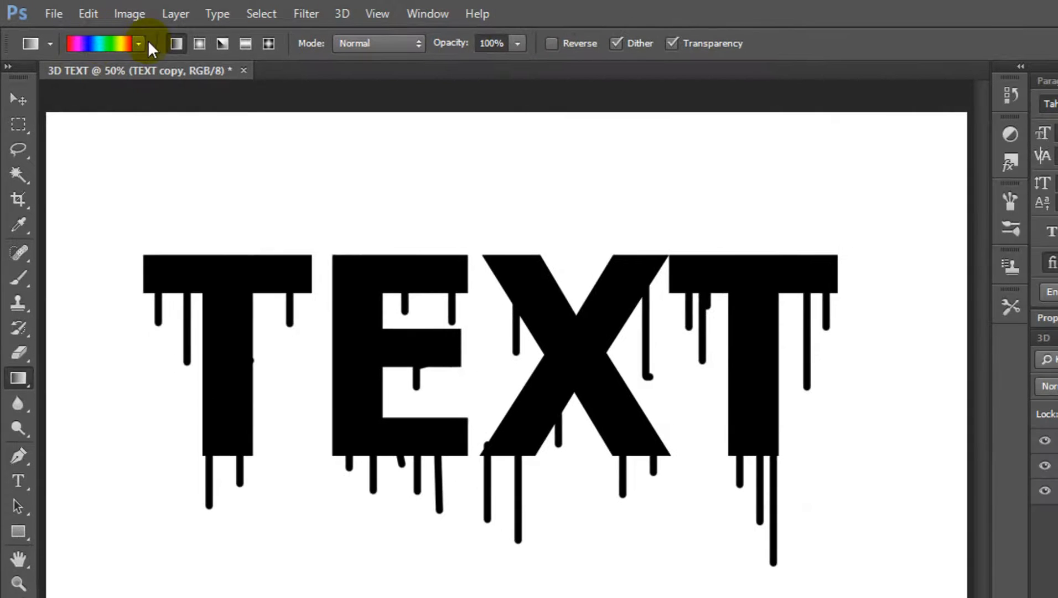
left_click(142, 43)
left_click(142, 42)
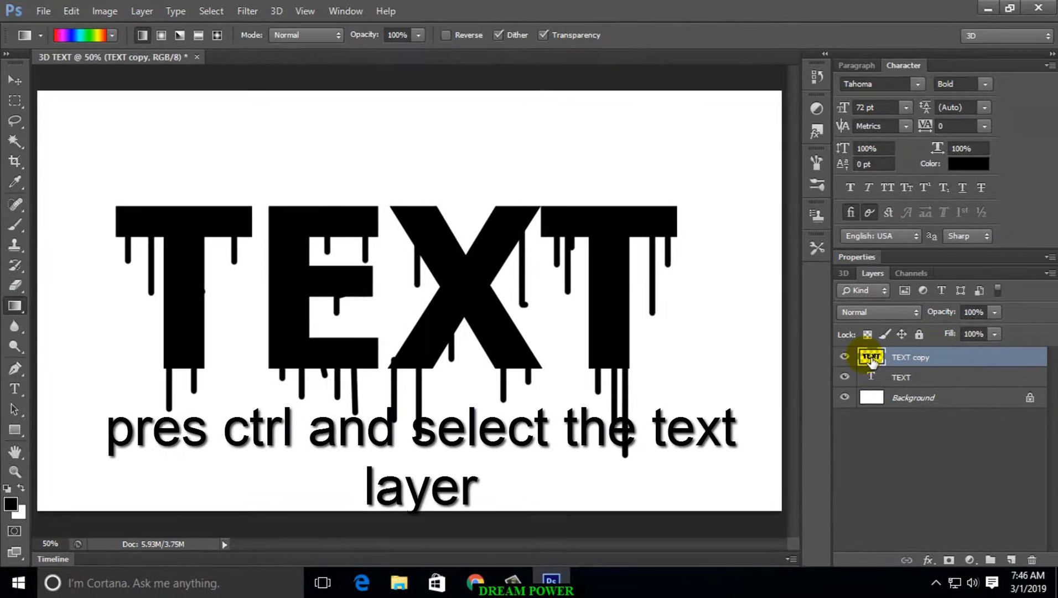
left_click(874, 360, "ctrl")
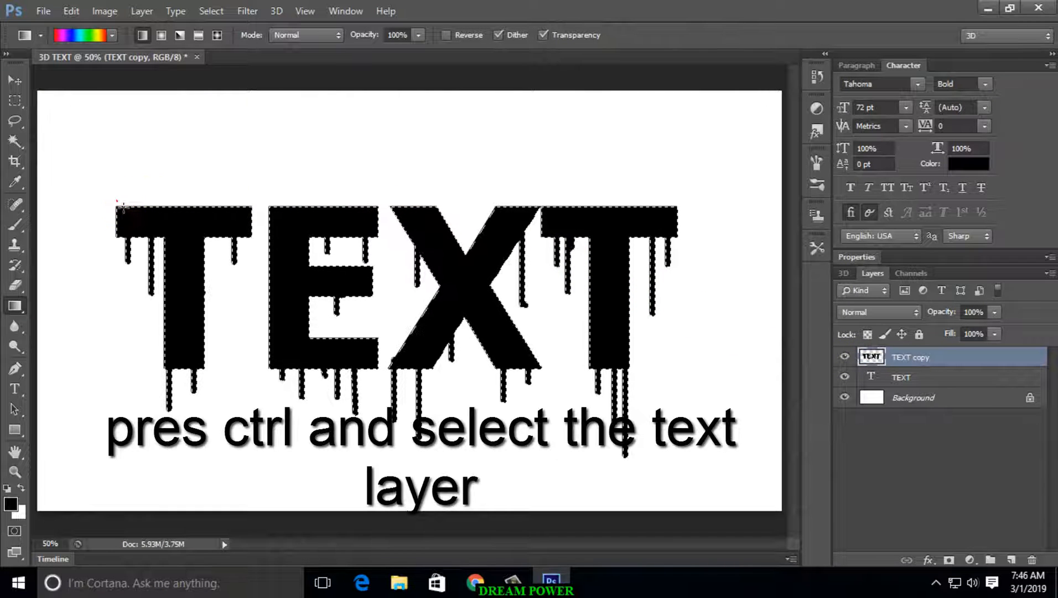
left_click_drag(116, 201, 612, 376)
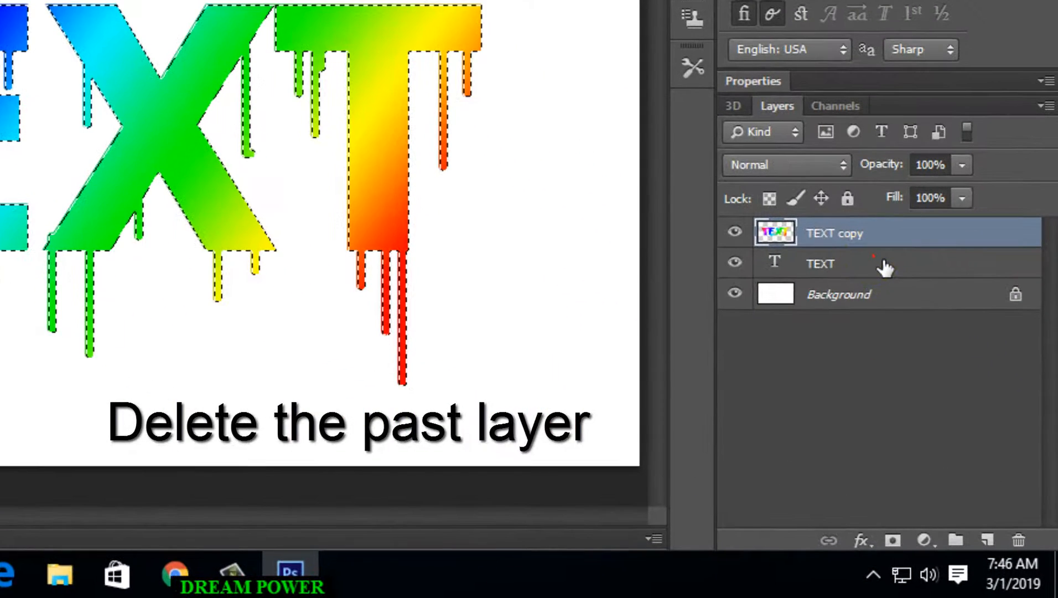
- Delete the original TEXT type layer and turn the TEXT copy layer into a new 3D extrusion with nothing selected
left_click_drag(884, 267, 1018, 540)
key("ctrl+d")
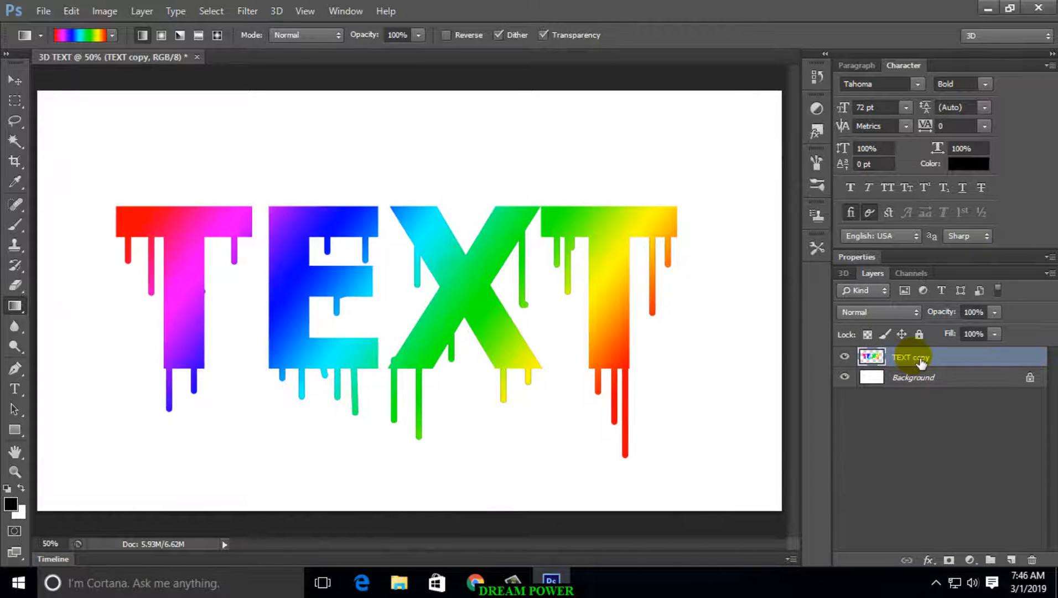
right_click(916, 360)
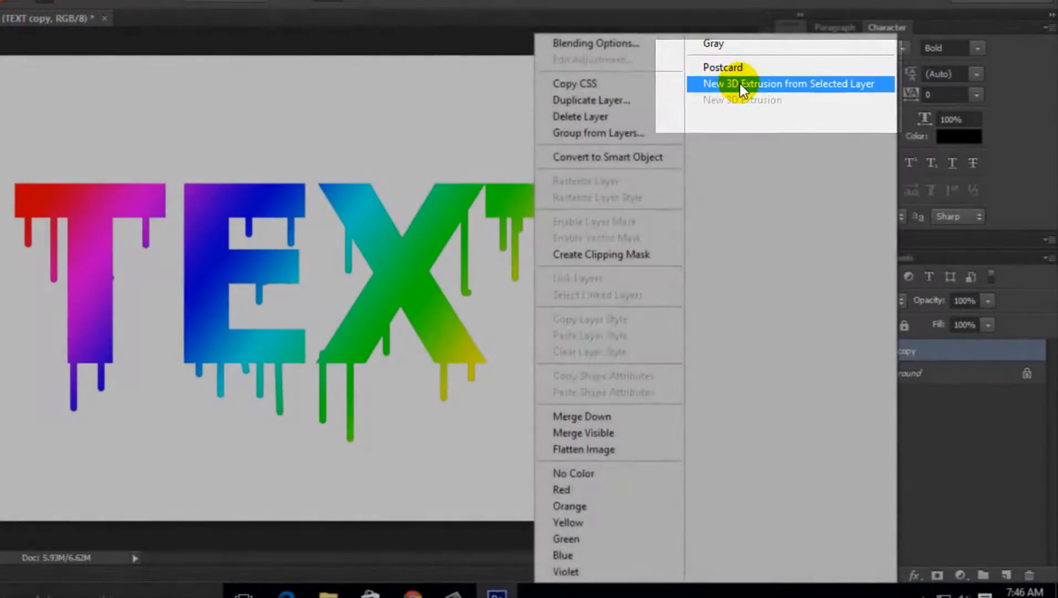
left_click(742, 100)
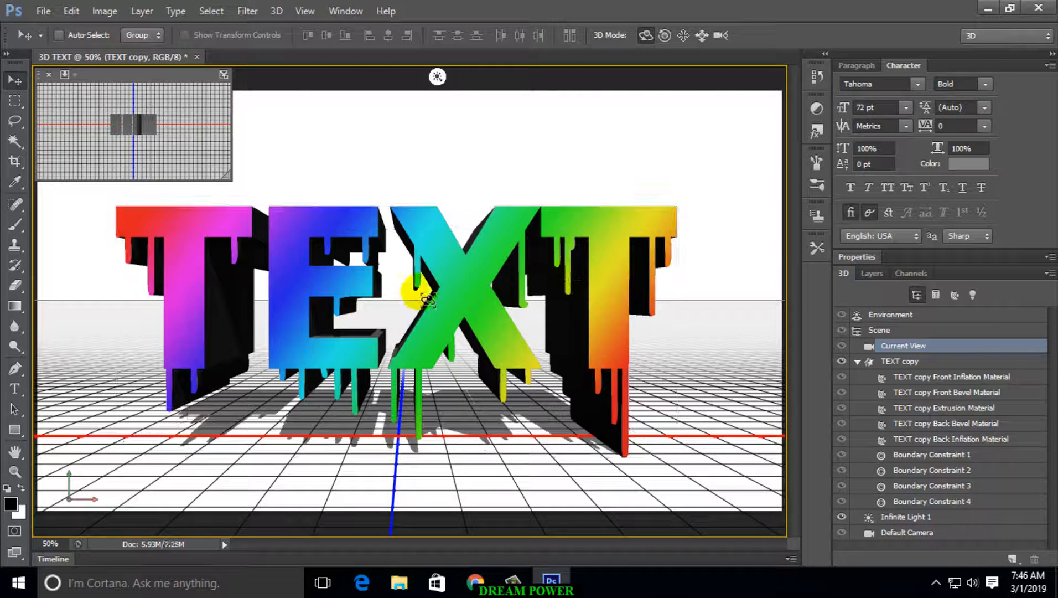
- Set the TEXT copy Extrusion Material's diffuse color to cyan, RGB 0, 255, 231, with an intensity of +5.00 stops
scroll(389, 276, "up", 4)
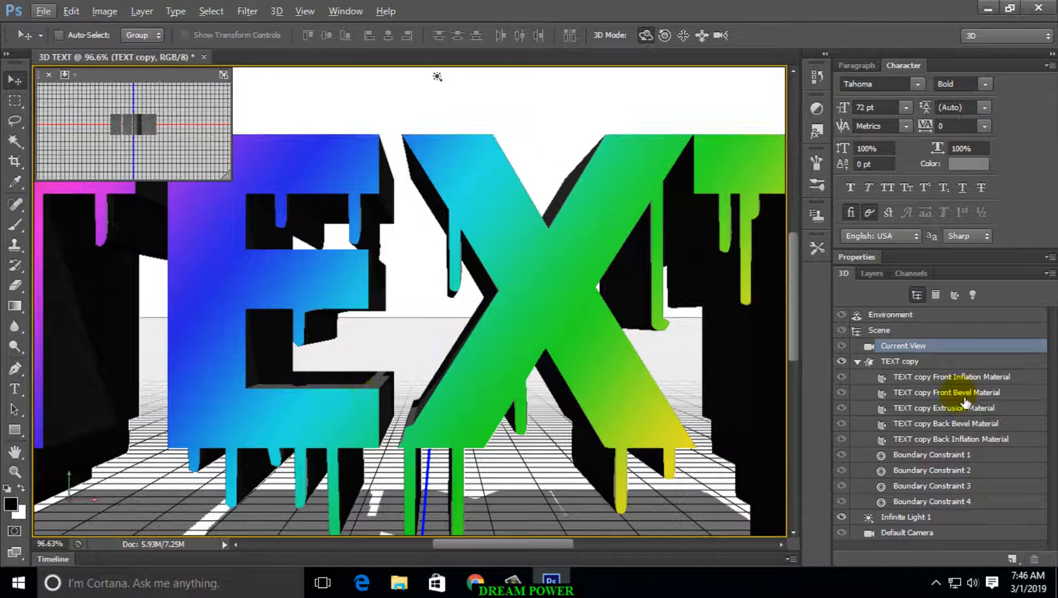
left_click(953, 410)
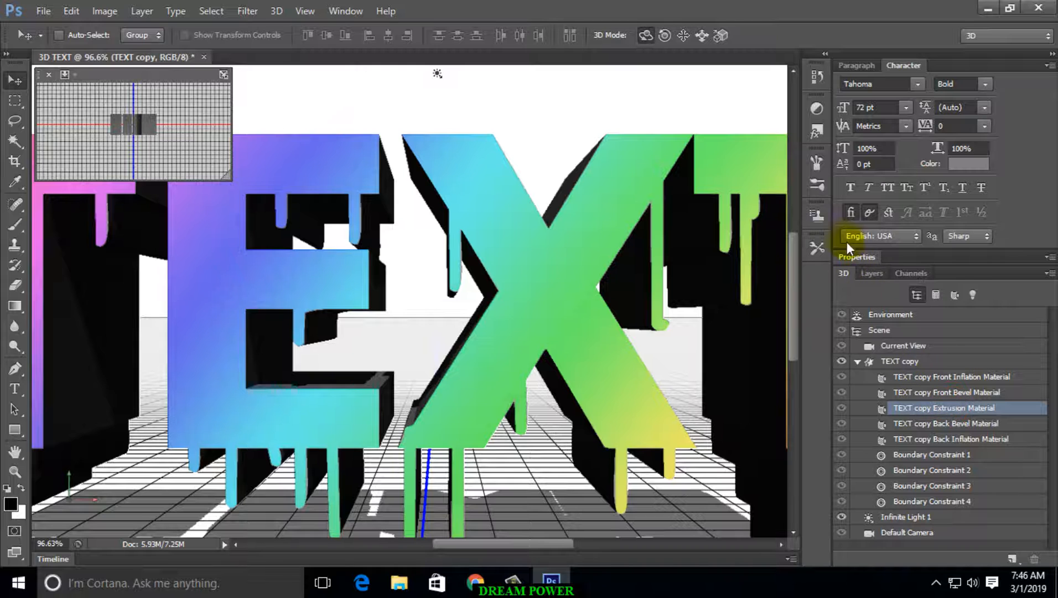
left_click(855, 256)
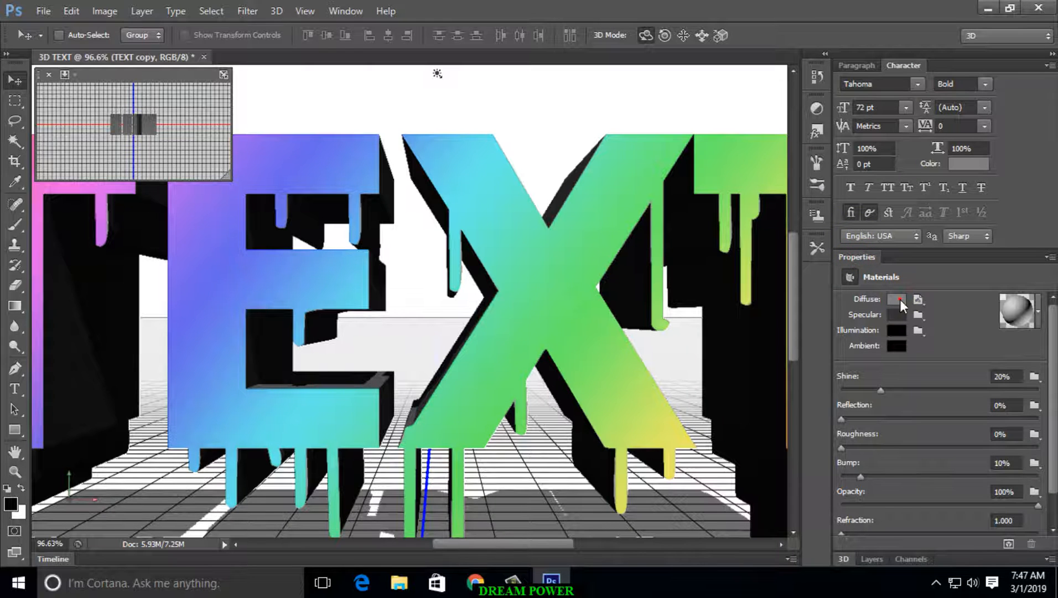
left_click(901, 299)
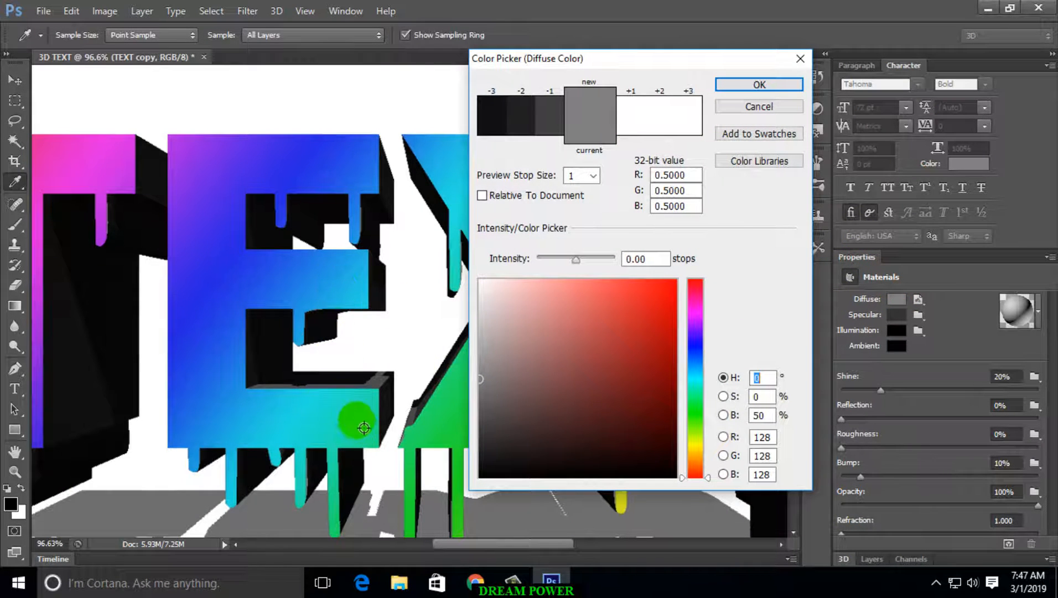
left_click(333, 416)
left_click_drag(657, 284, 671, 280)
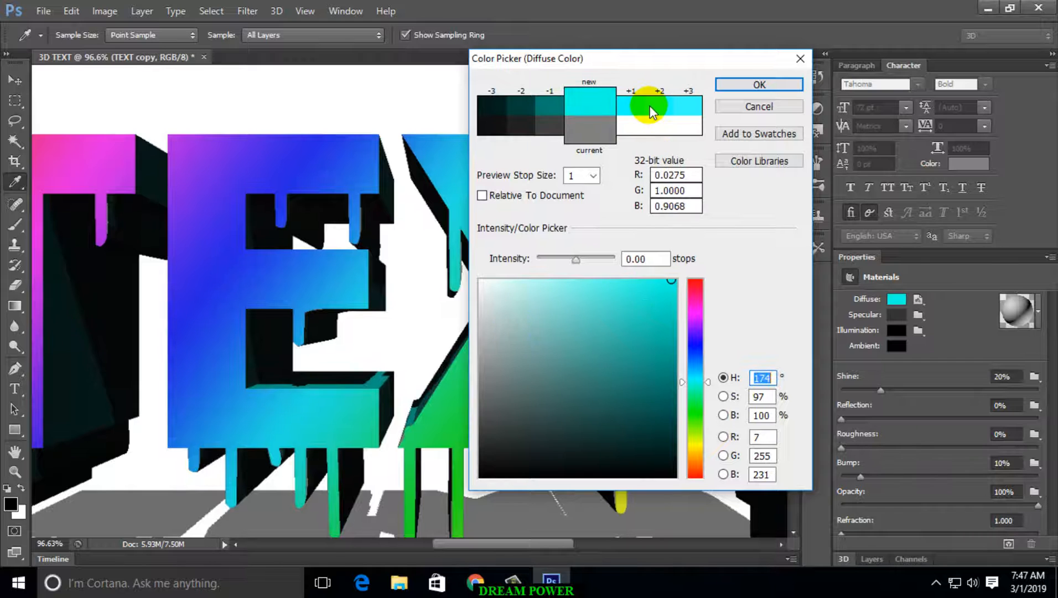
left_click(657, 105)
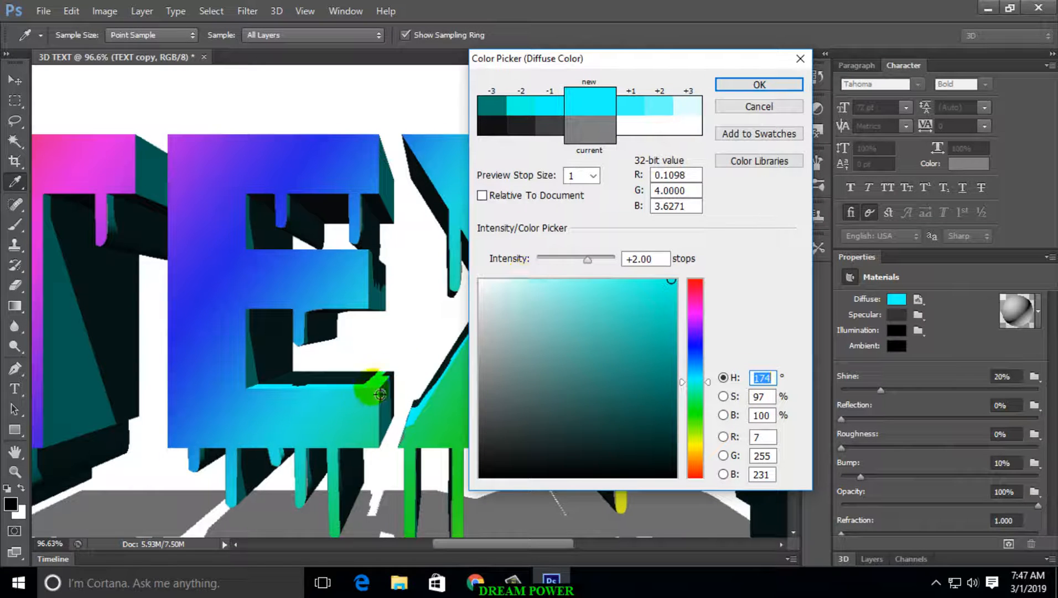
mouse_move(626, 283)
left_mouse_down()
mouse_move(609, 390)
mouse_move(646, 314)
mouse_move(576, 389)
mouse_move(506, 314)
mouse_move(604, 452)
mouse_move(641, 326)
mouse_move(697, 295)
mouse_move(696, 271)
left_mouse_up()
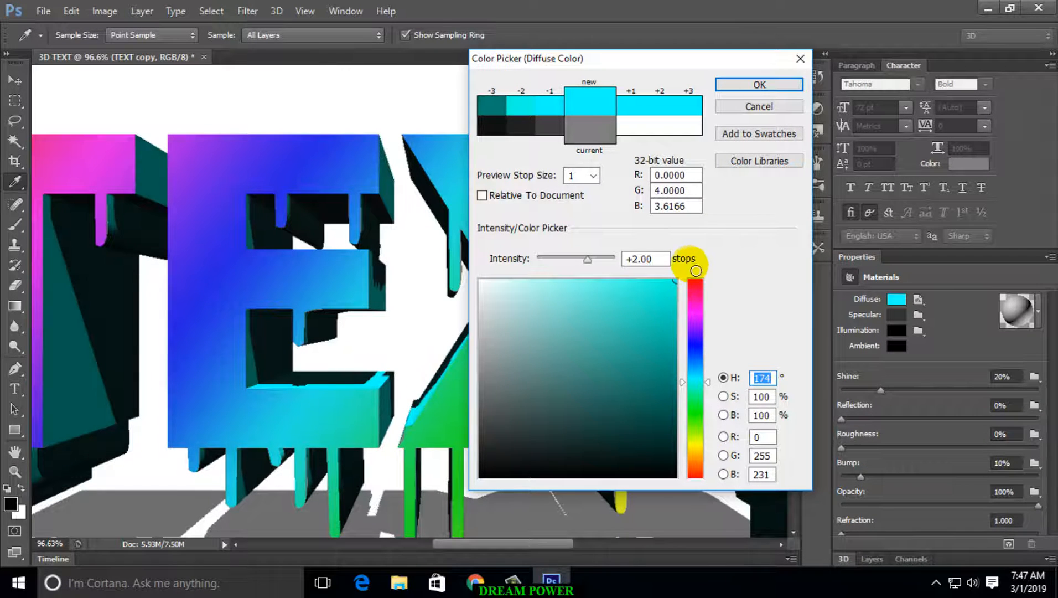
left_click(689, 104)
left_click(780, 85)
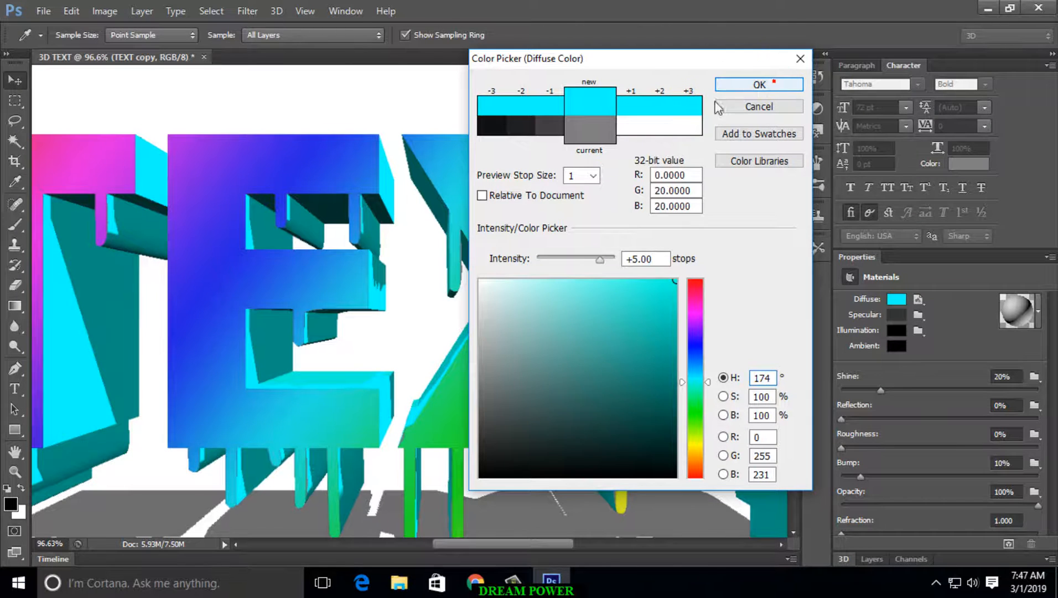
key("ctrl+minus")
key("ctrl+minus")
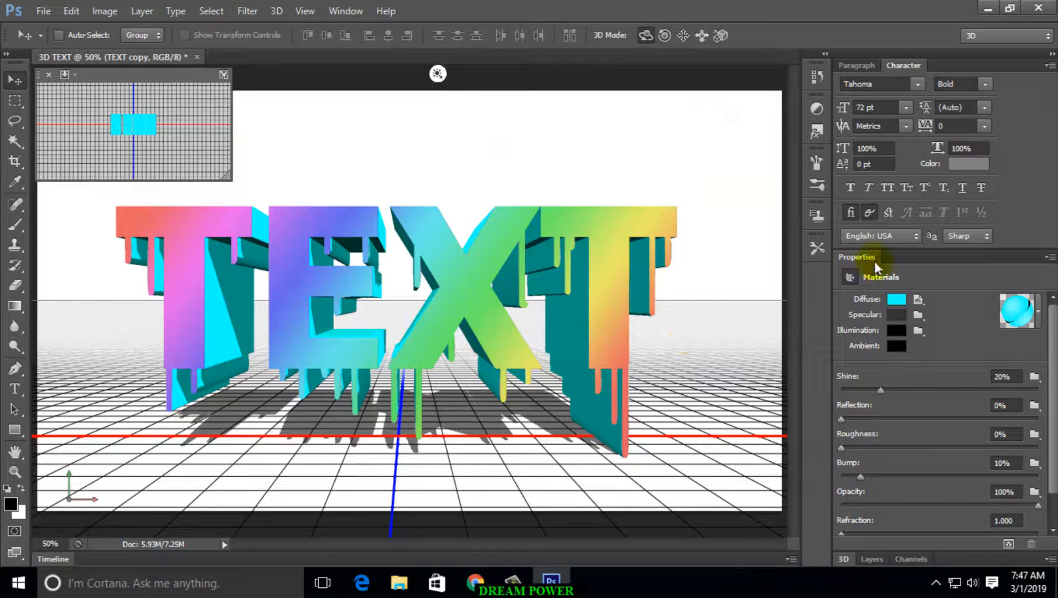
- Convert the Background layer into a 3D postcard
double_click(865, 255)
left_click(869, 280)
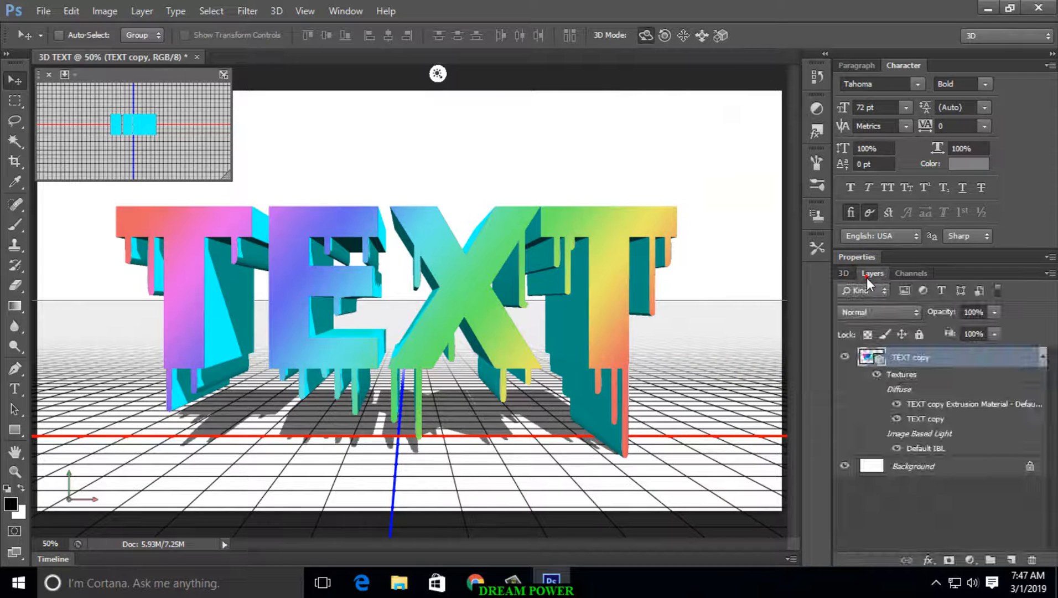
left_click(911, 359)
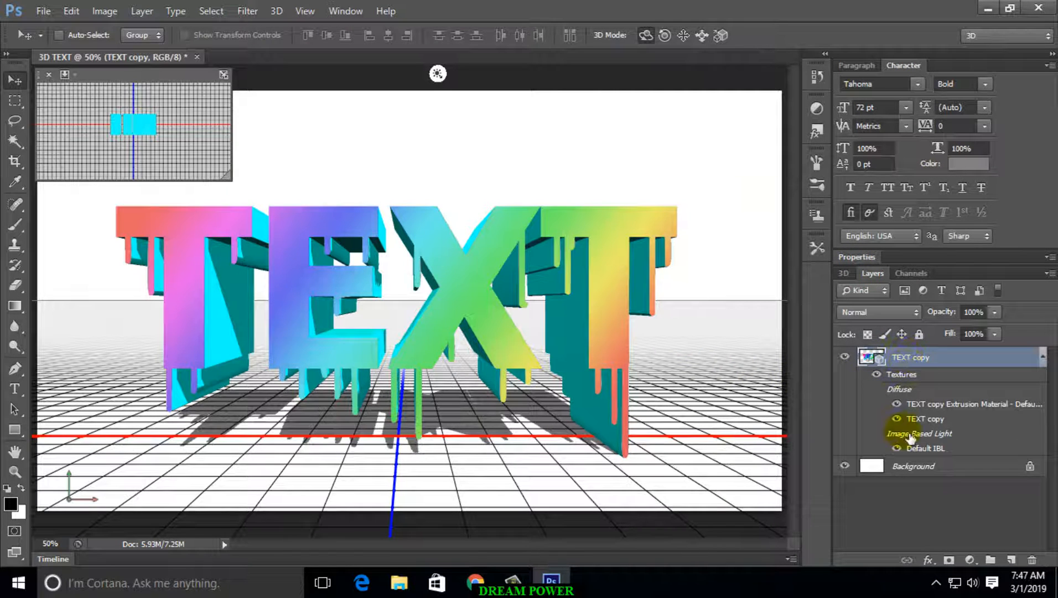
left_click(919, 466)
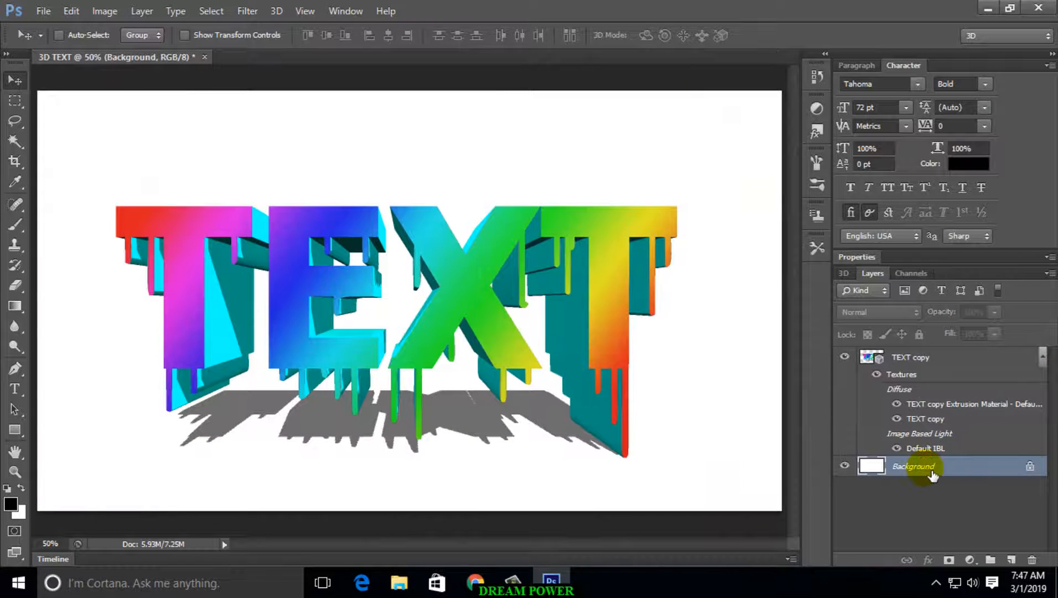
right_click(926, 468)
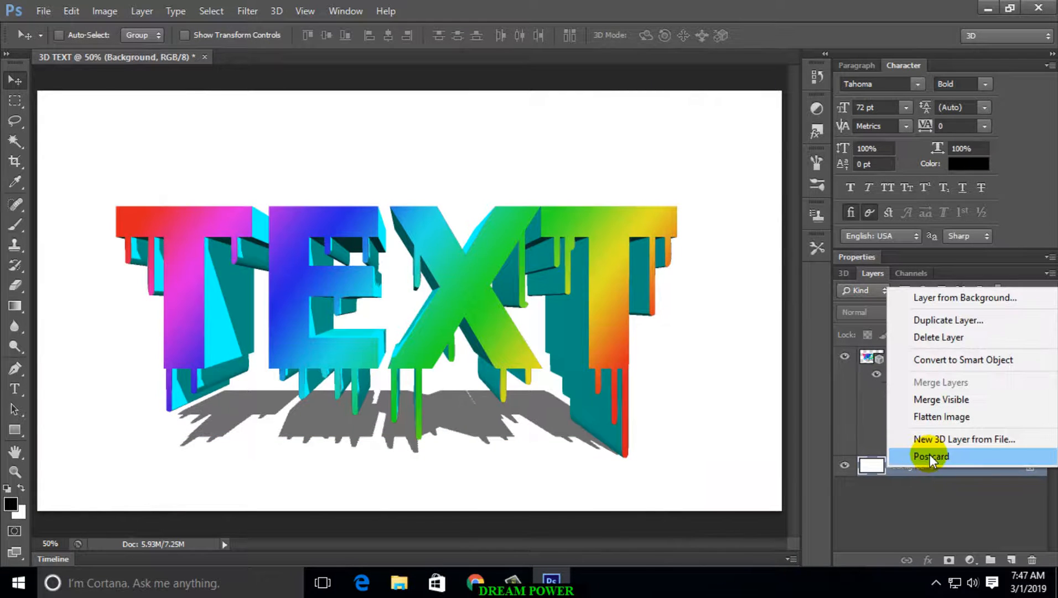
left_click(930, 455)
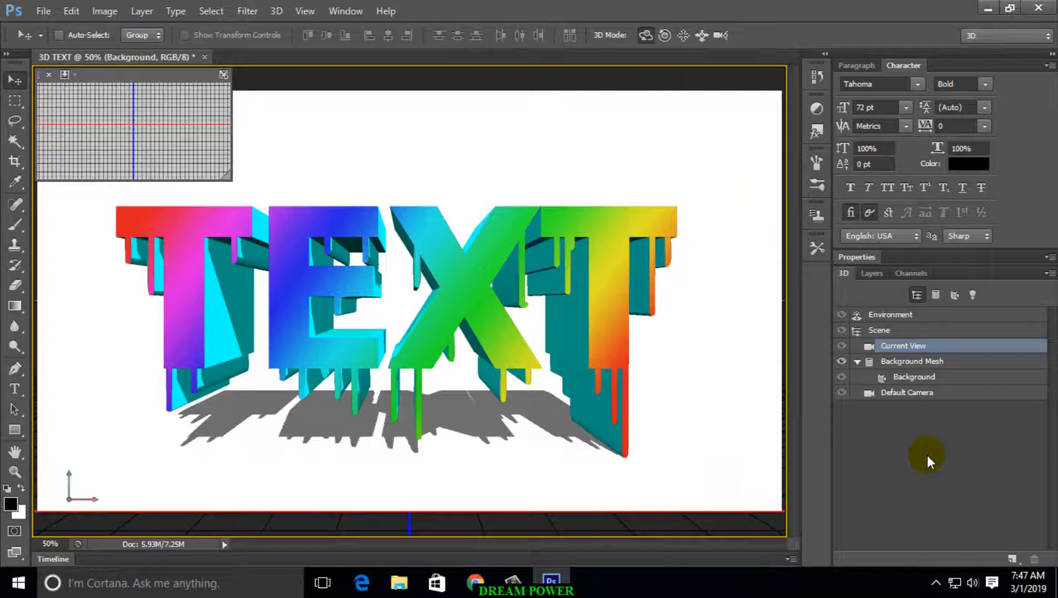
- Merge the TEXT copy and Background 3D layers into one and render the merged 3D scene
left_click(876, 275)
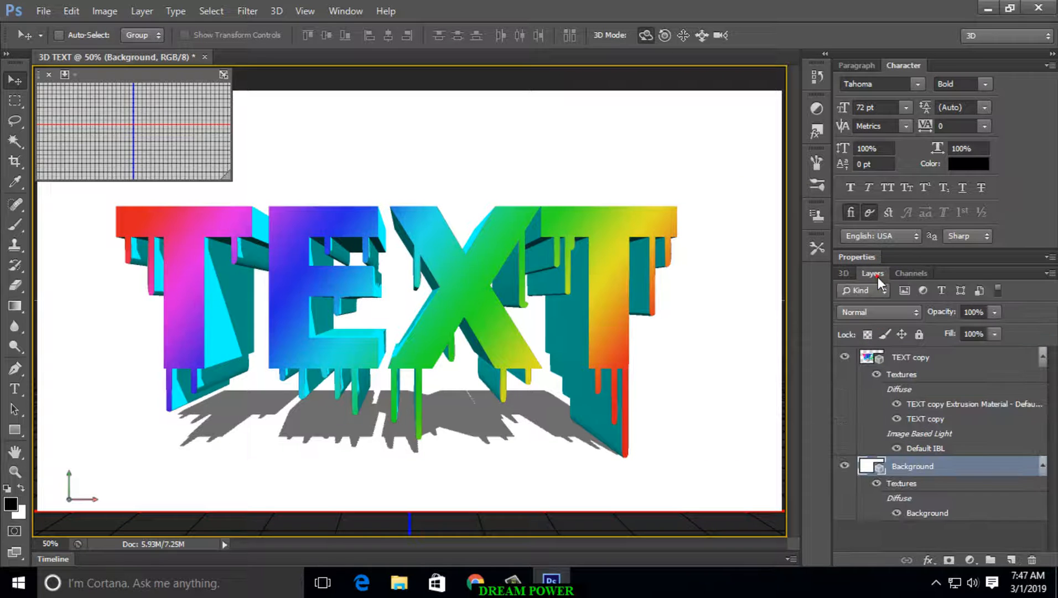
left_click(919, 357, "shift")
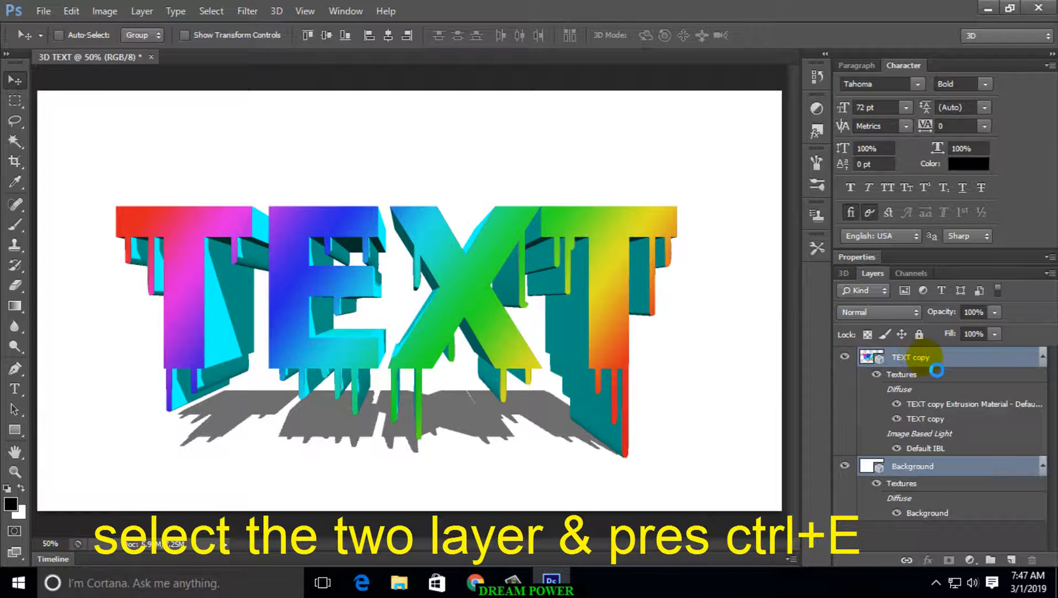
key("ctrl+e")
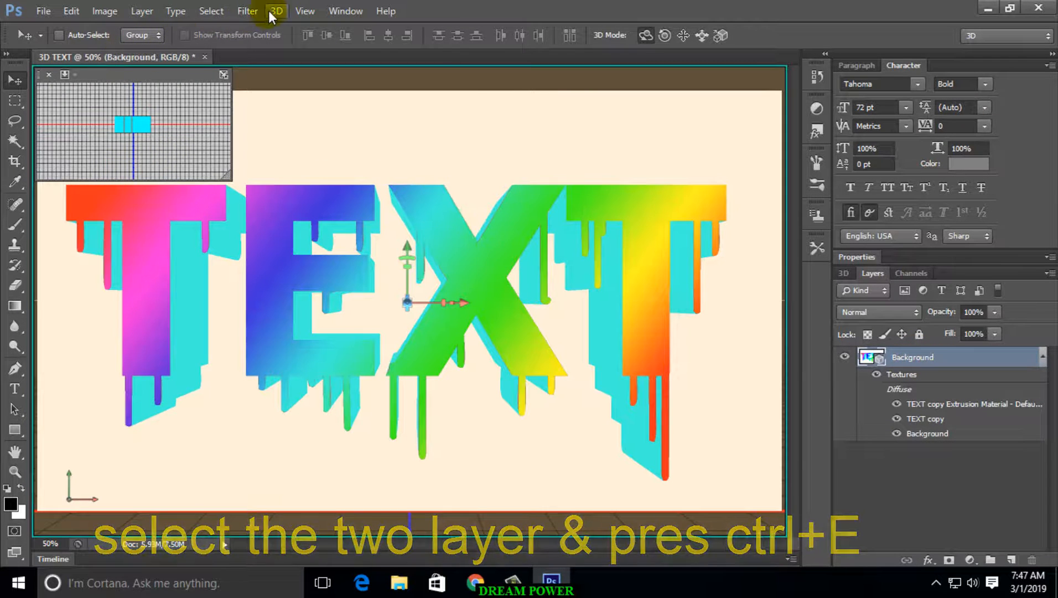
left_click(268, 11)
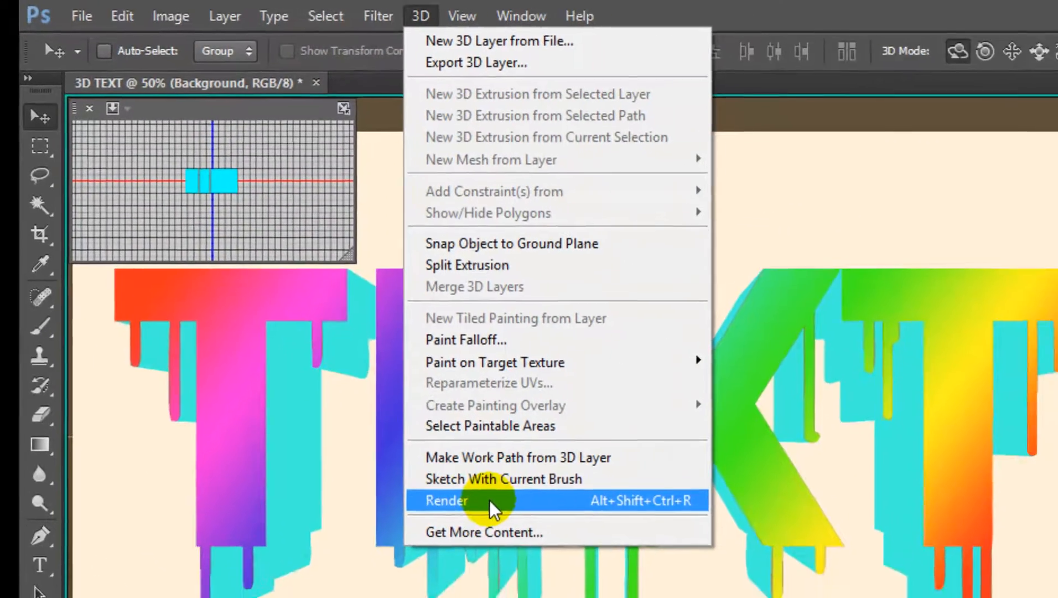
left_click(503, 525)
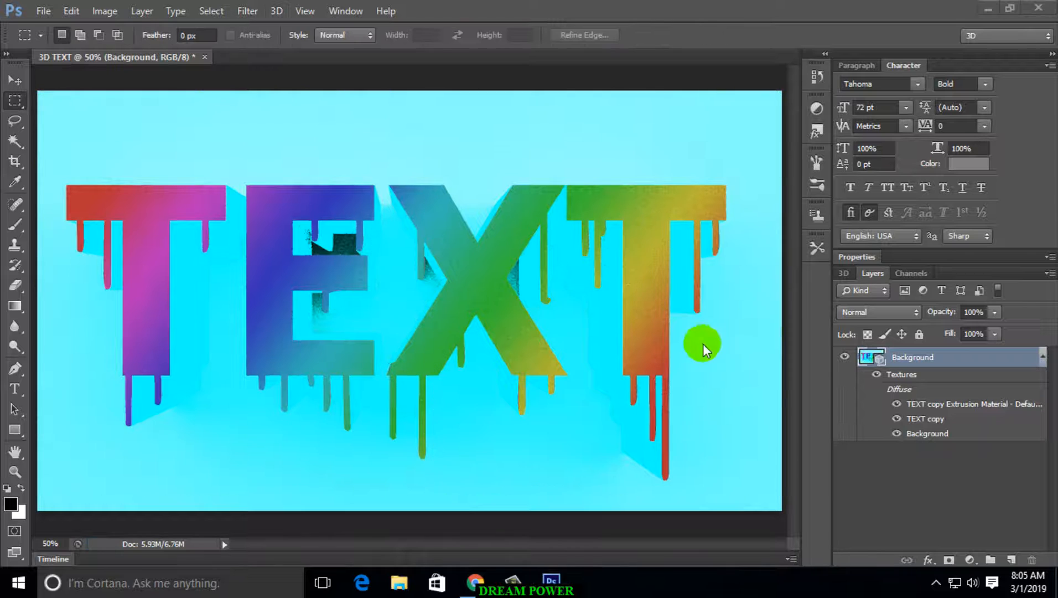
left_click(15, 80)
left_click(19, 93)
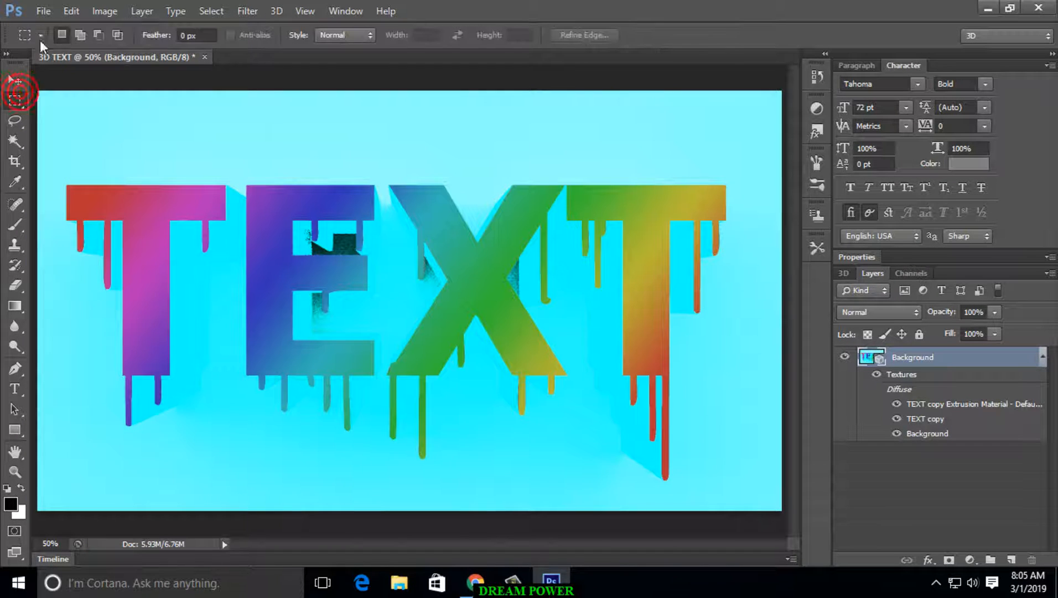
- Save the rendered image to the Desktop as the JPEG copy 3D TEXT.jpg with High quality and the Baseline ("Standard") format
left_click(43, 10)
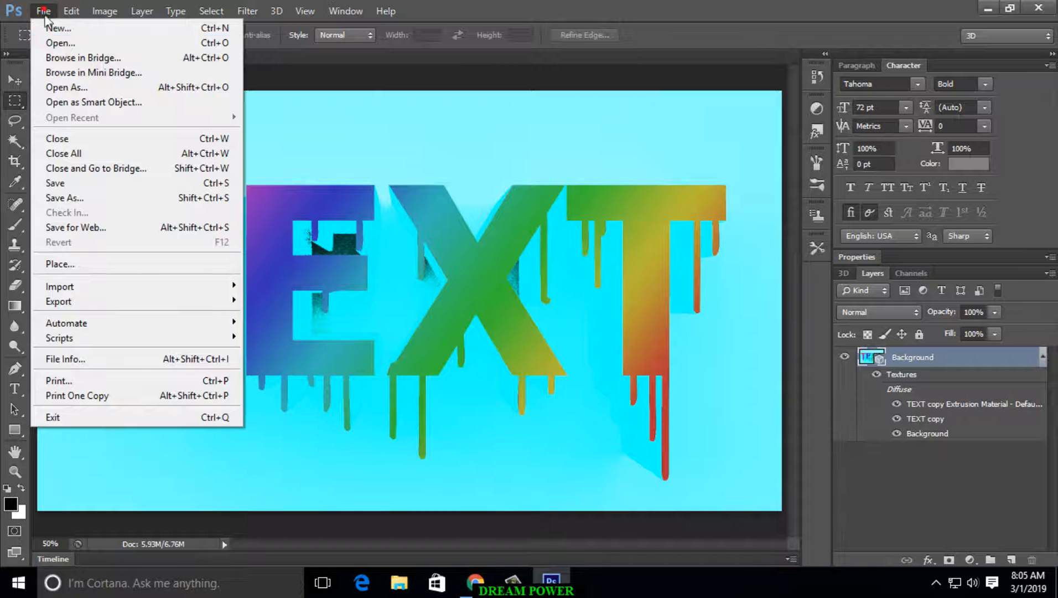
left_click(66, 198)
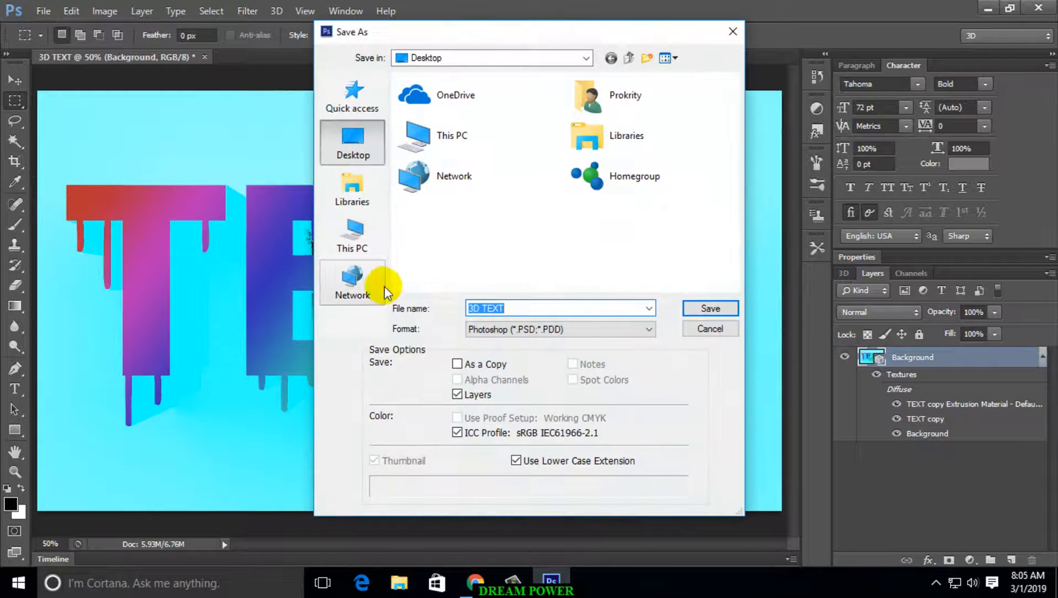
left_click(474, 327)
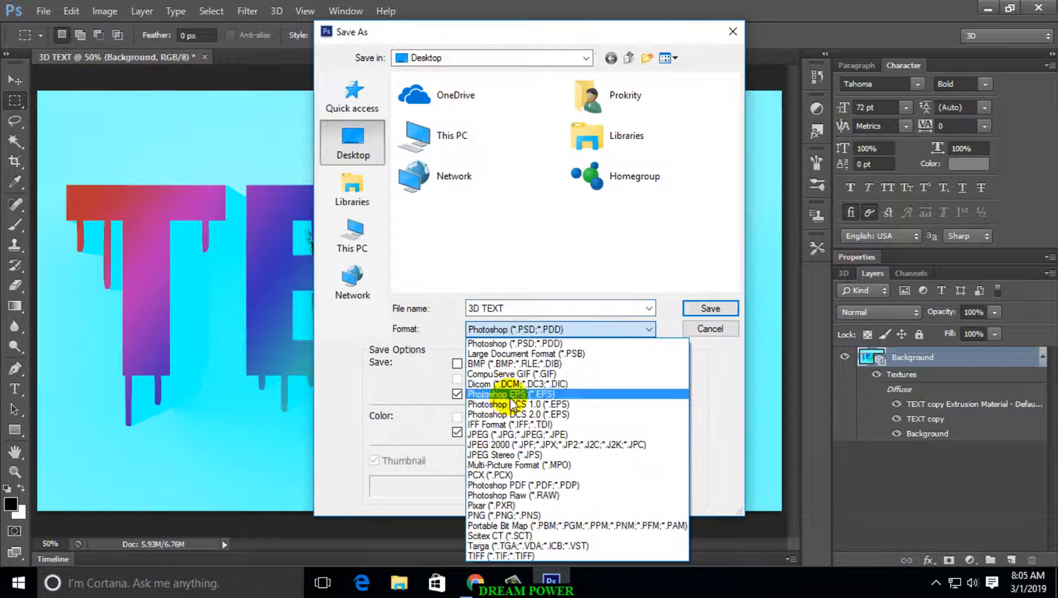
left_click(536, 435)
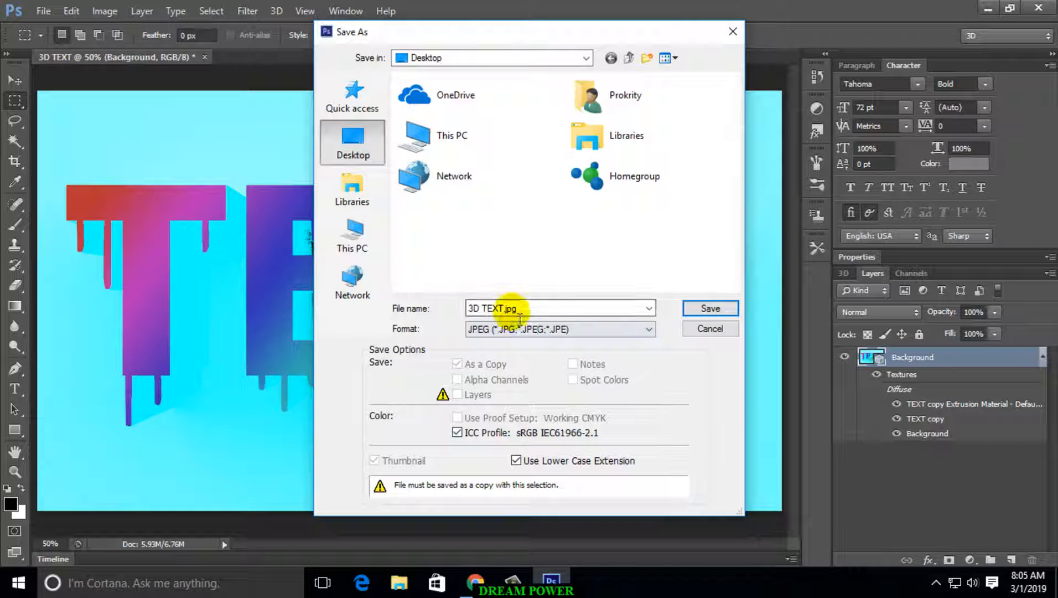
left_click(708, 309)
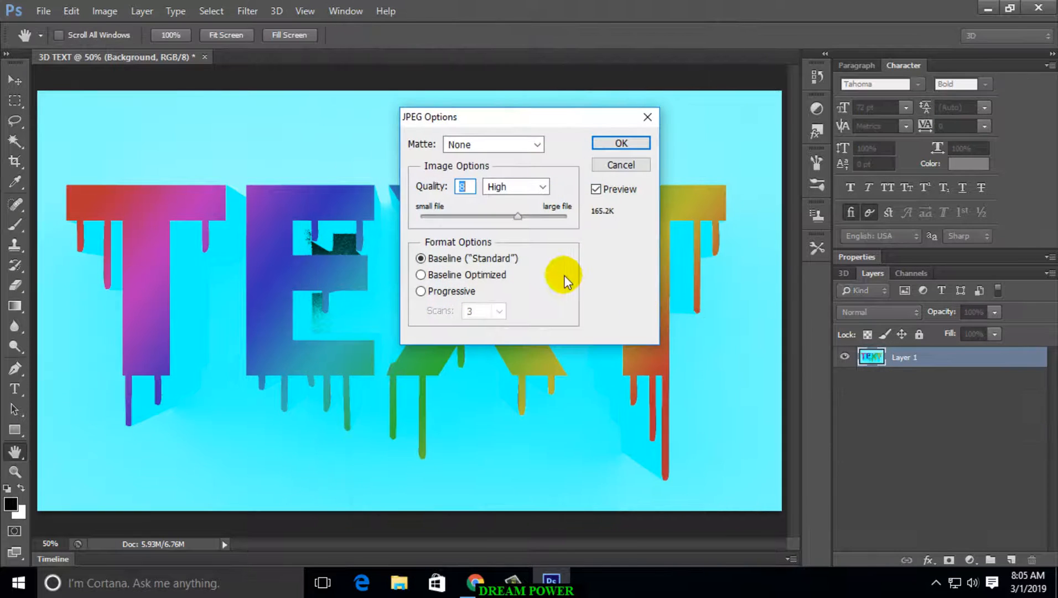
left_click(615, 143)
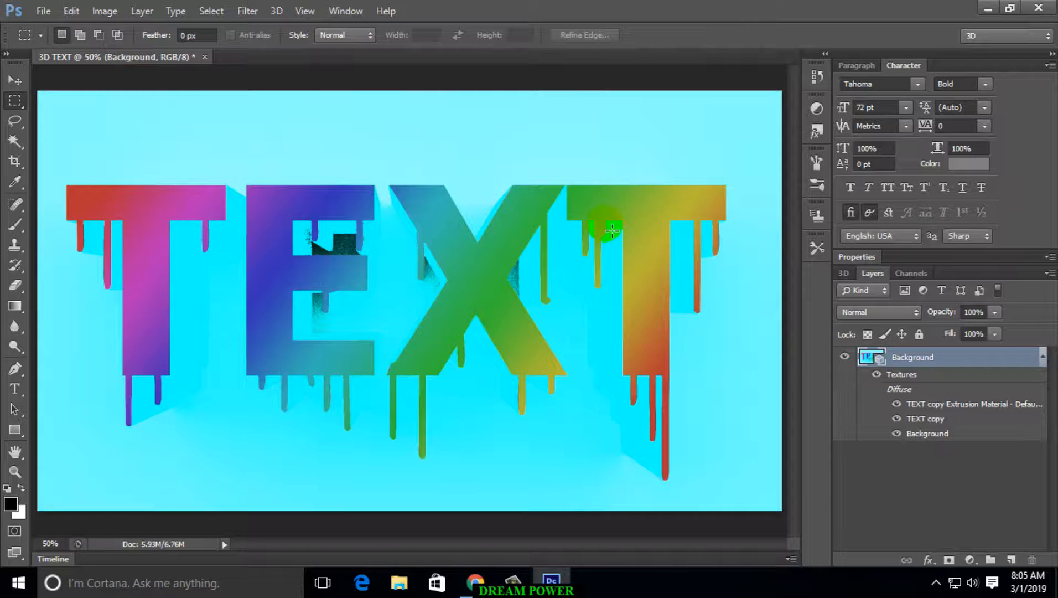
- Close Photoshop and return to the desktop
left_click(1031, 9)
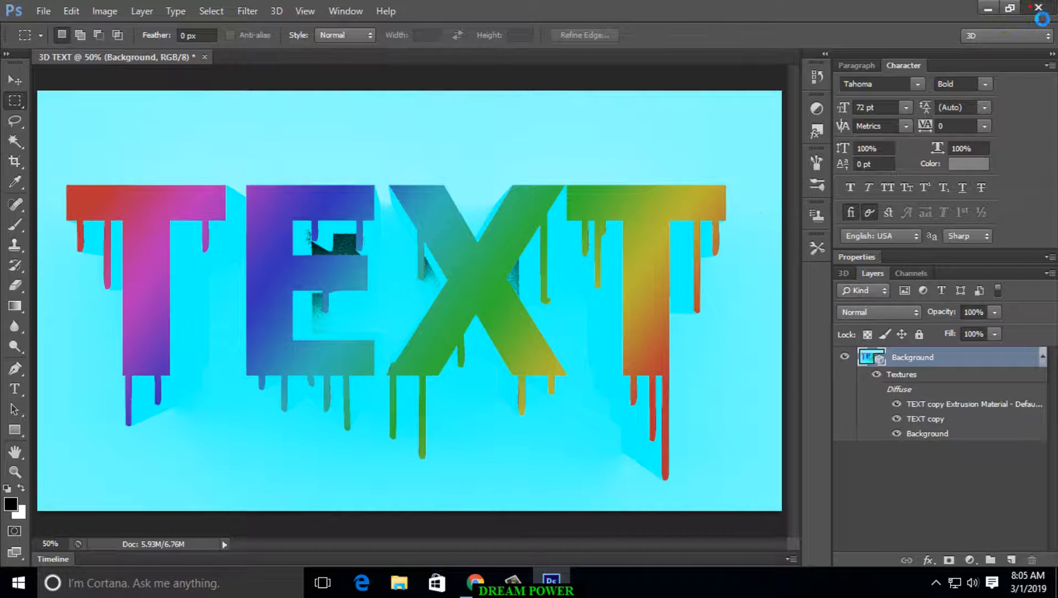
left_click(539, 231)
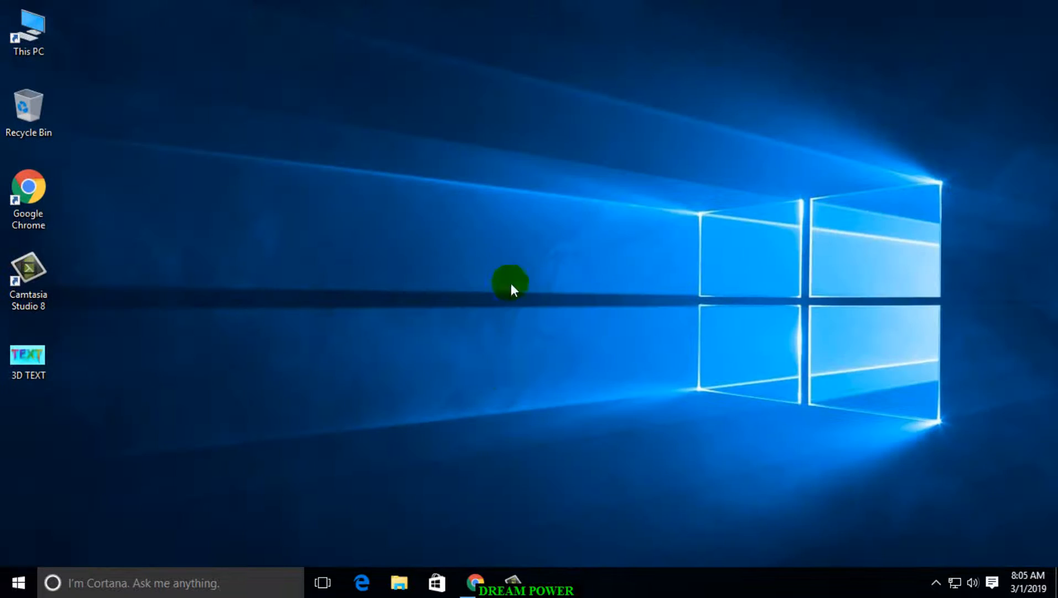
- Open the saved 3D TEXT image from the desktop in Photos, inspect its lettering up close and in full, and close it
double_click(50, 370)
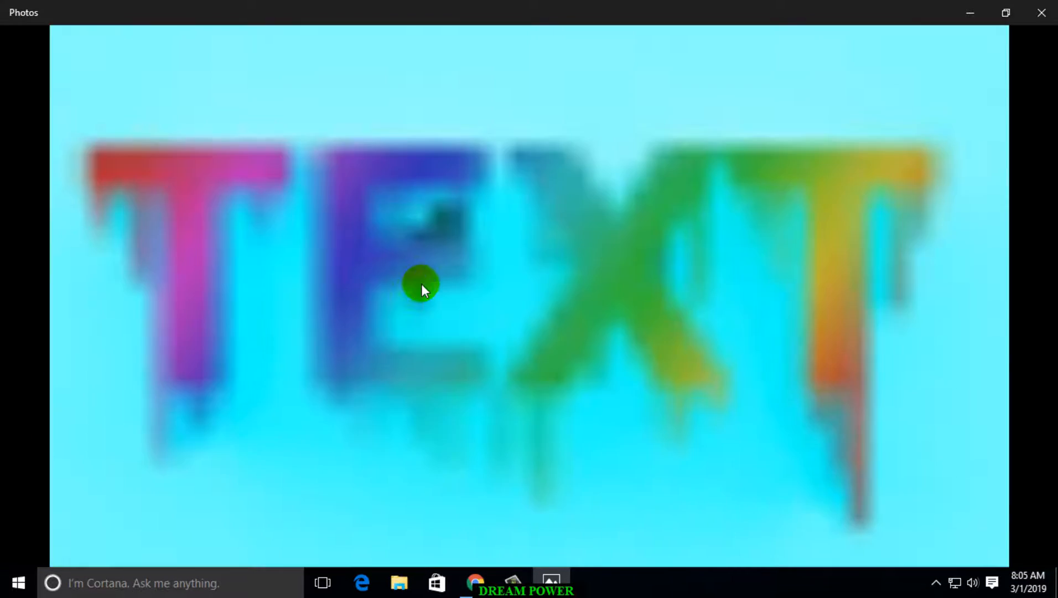
scroll(501, 260, "up", 2)
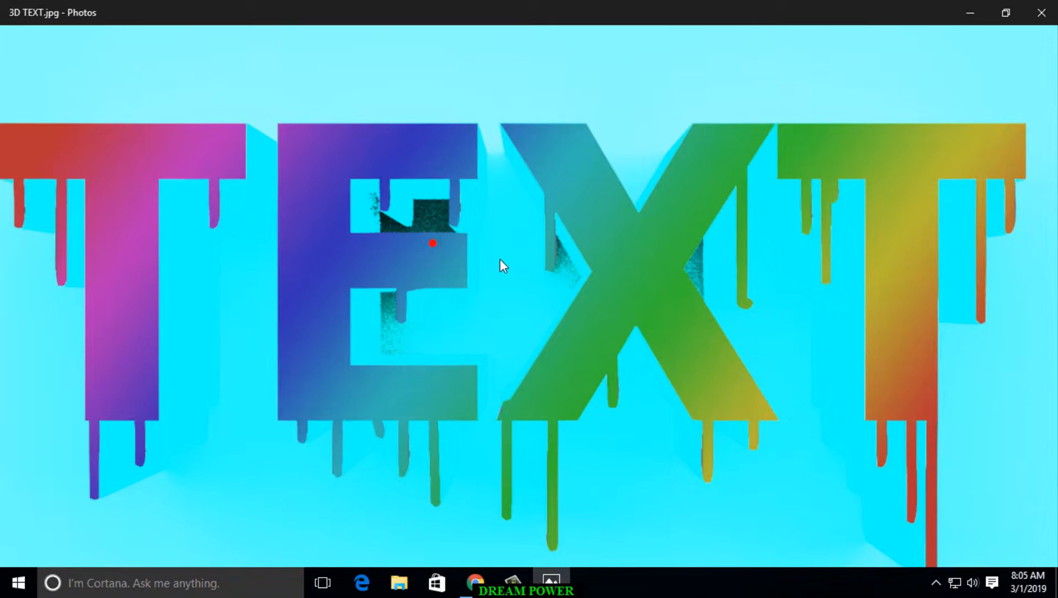
scroll(658, 261, "down", 4)
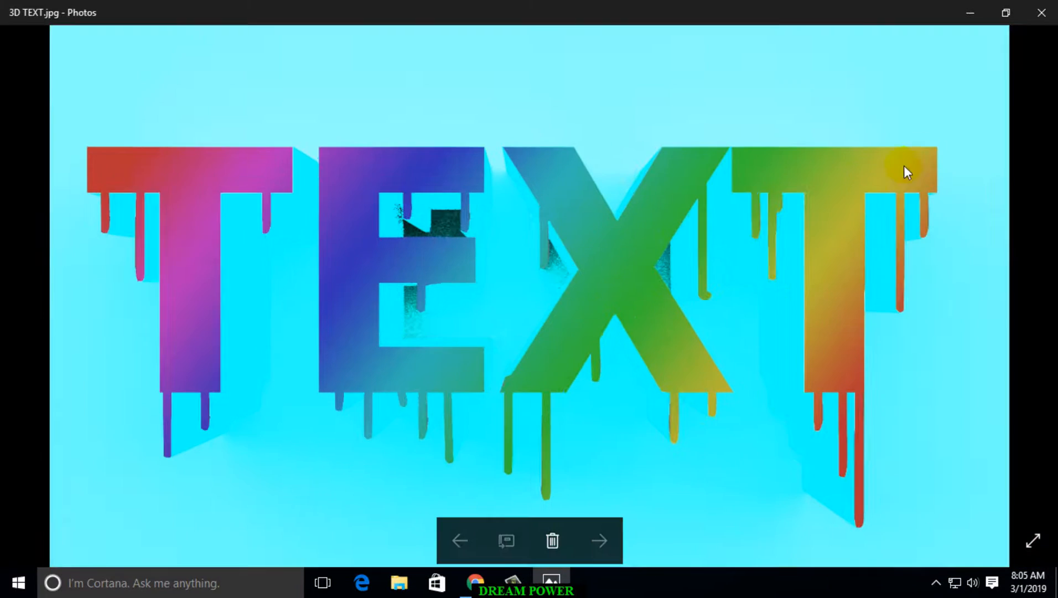
left_click(1041, 13)
right_click(294, 45)
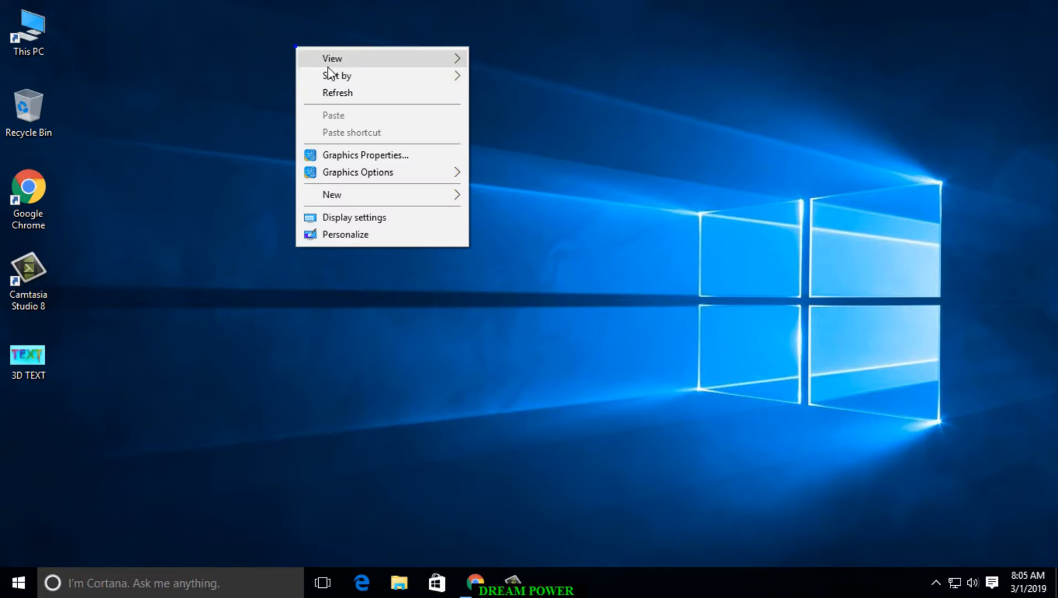